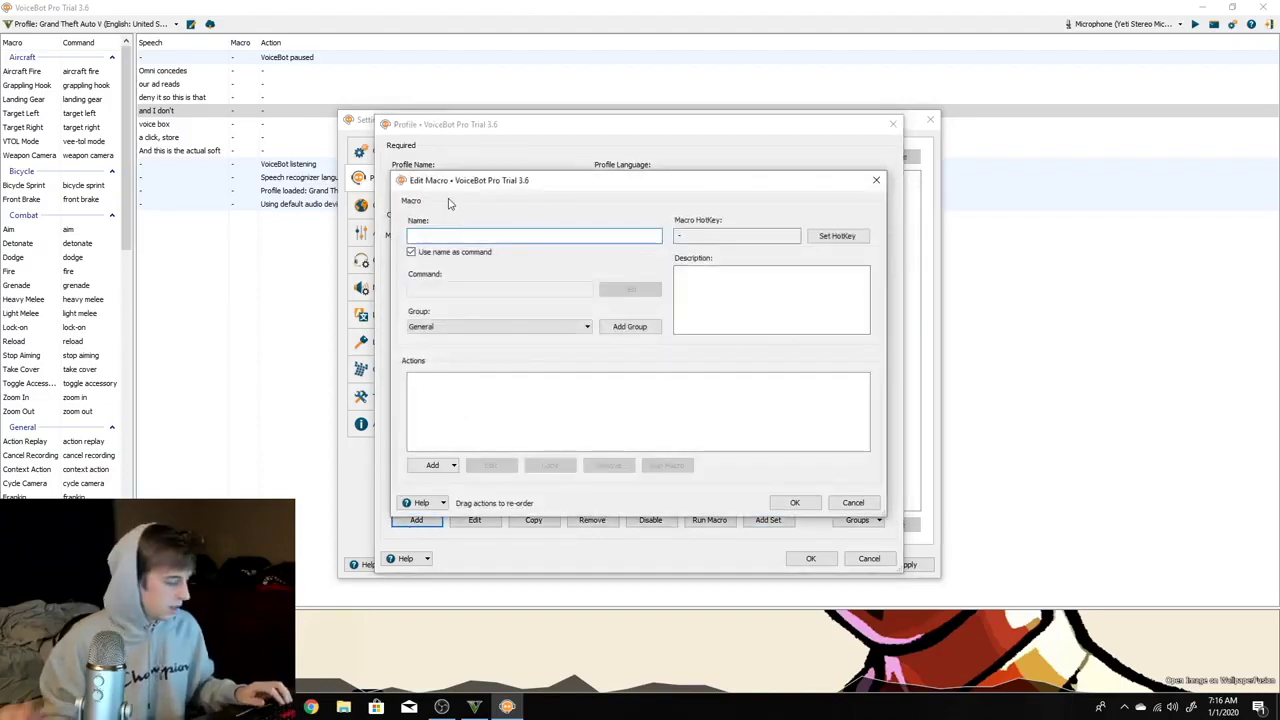
- Define the new macro as "reverse" with a Hold Key action that holds S for a duration of 10000 ms
{"action": "type", "text": "verse"}
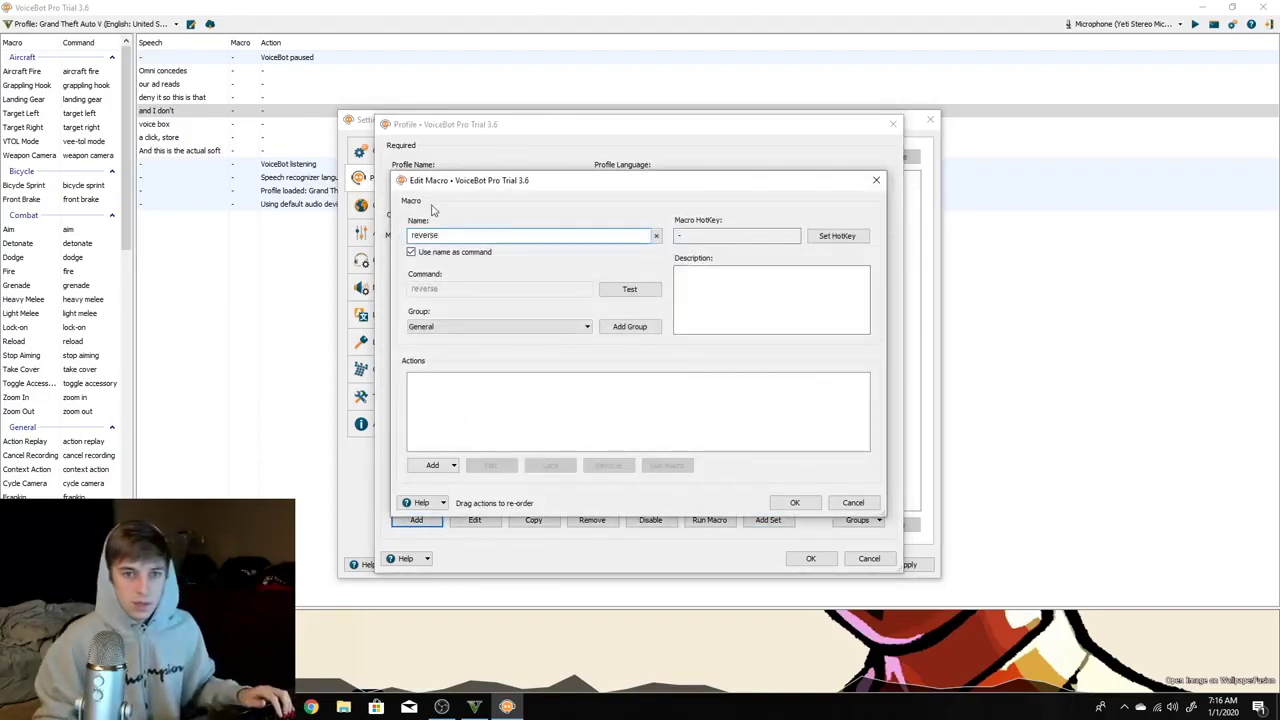
{"action": "left_click", "coordinate": [437, 469]}
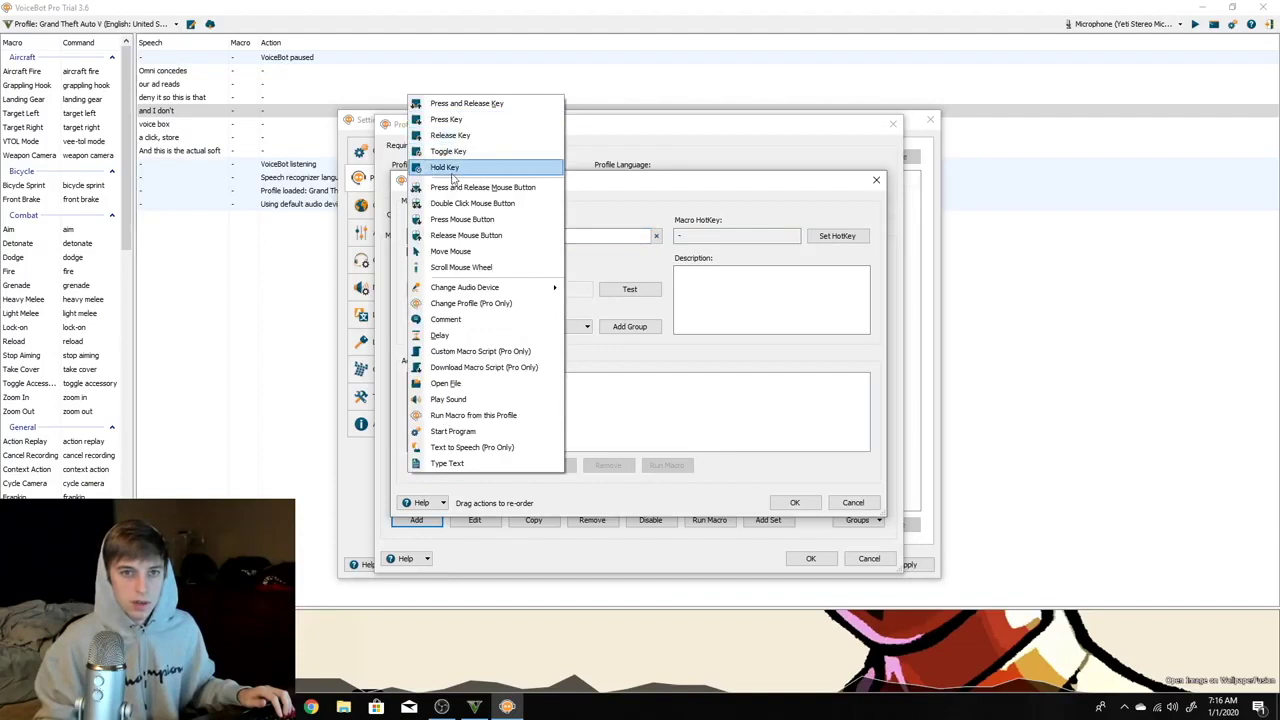
{"action": "left_click", "coordinate": [450, 168]}
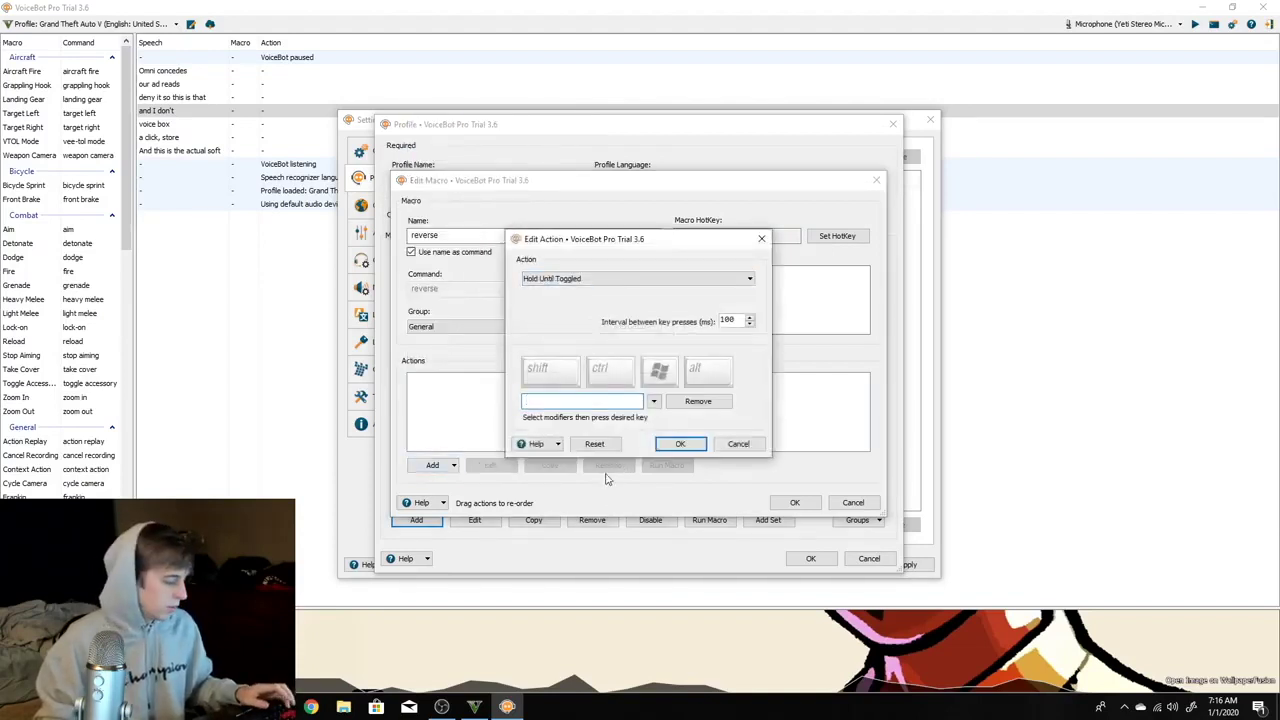
{"action": "key", "text": "s"}
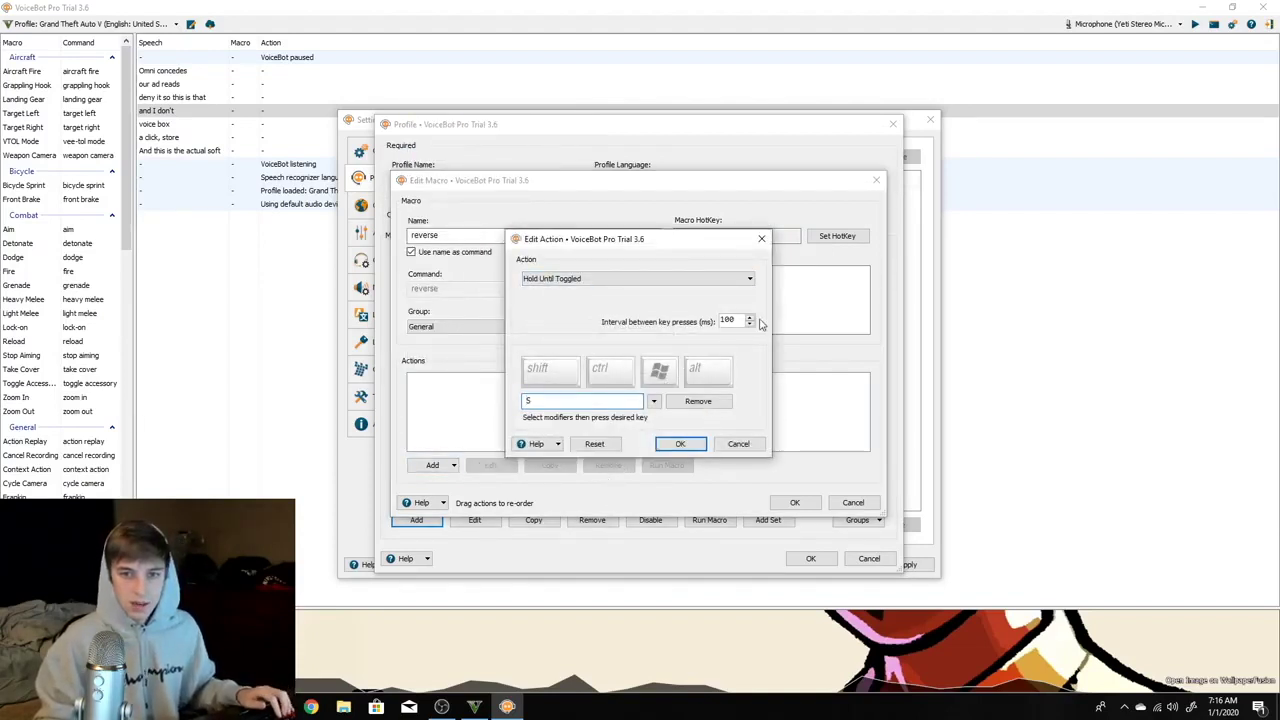
{"action": "left_click", "coordinate": [660, 276]}
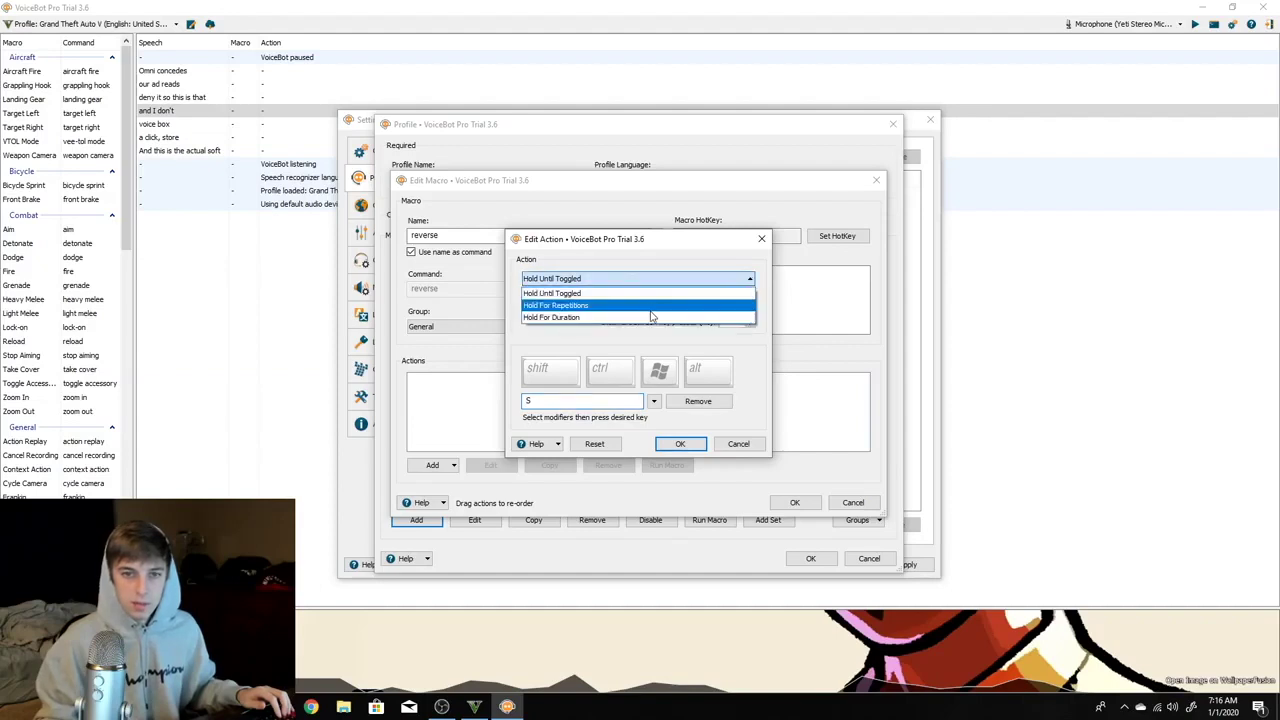
{"action": "left_click", "coordinate": [651, 317]}
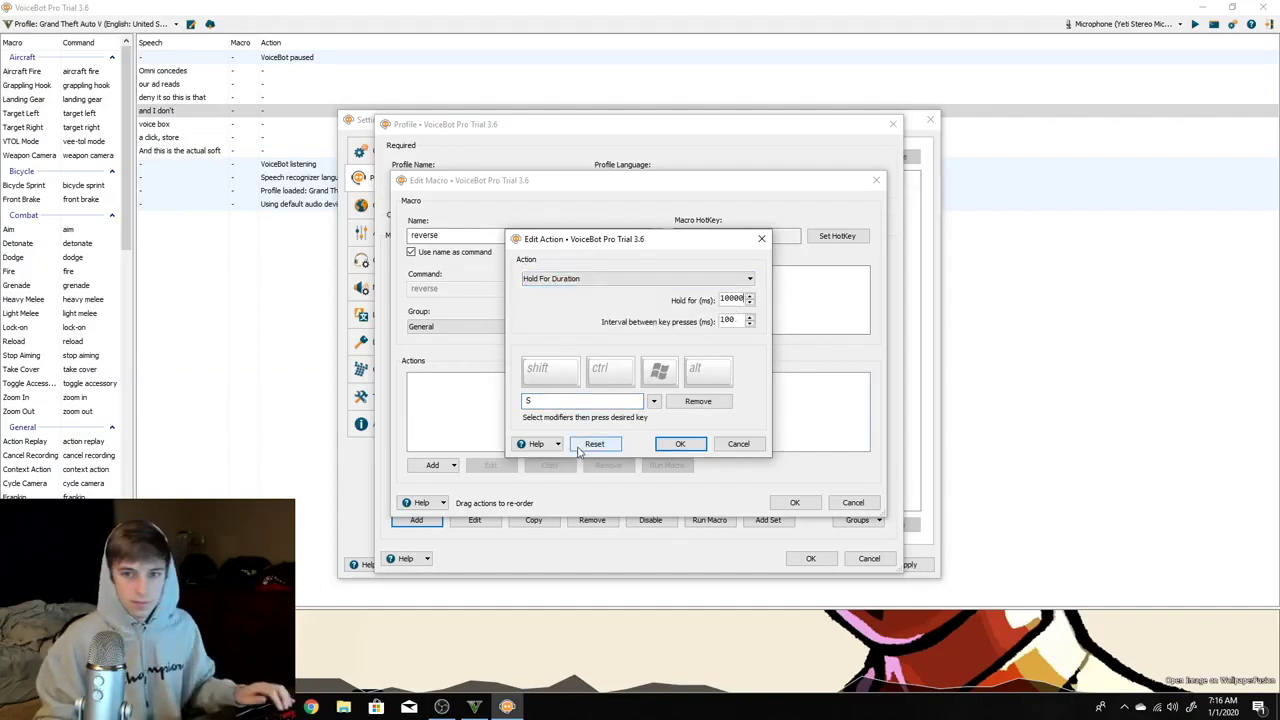
{"action": "left_click", "coordinate": [680, 443]}
{"action": "left_click", "coordinate": [794, 502]}
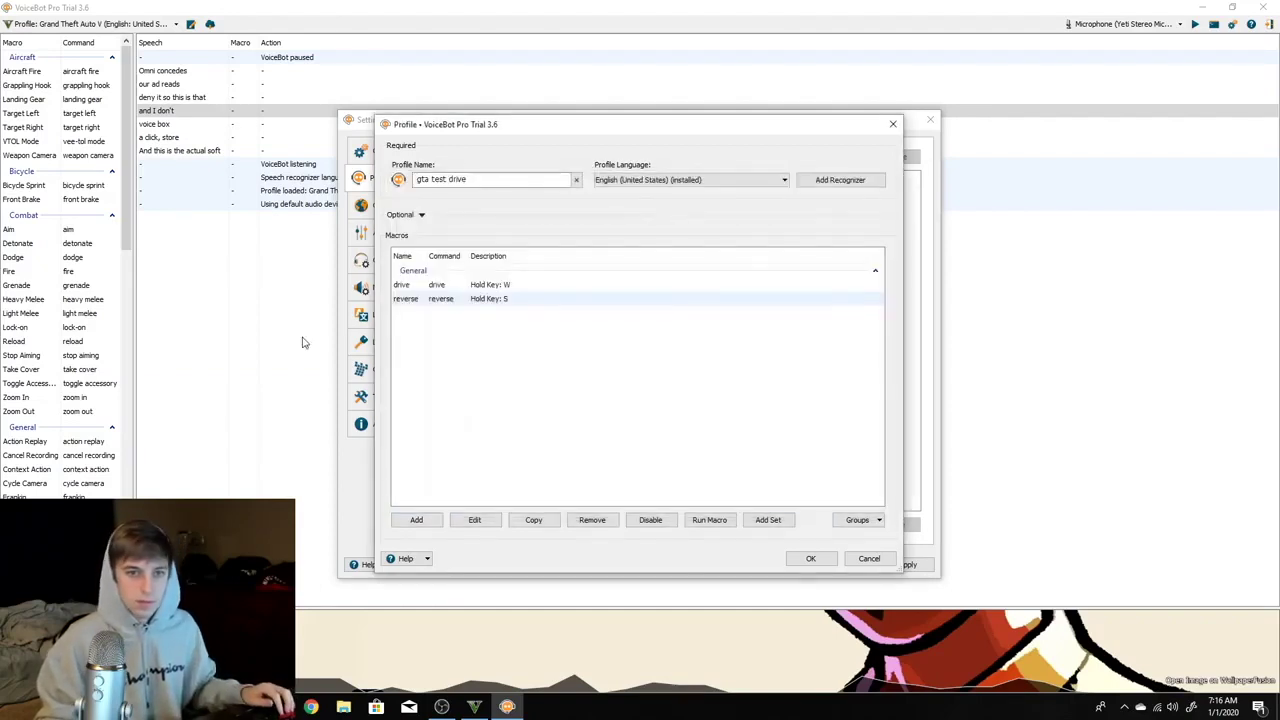
- Add a macro named "left" with a Hold Key action that holds A for a duration of 50 ms
{"action": "left_click", "coordinate": [420, 517]}
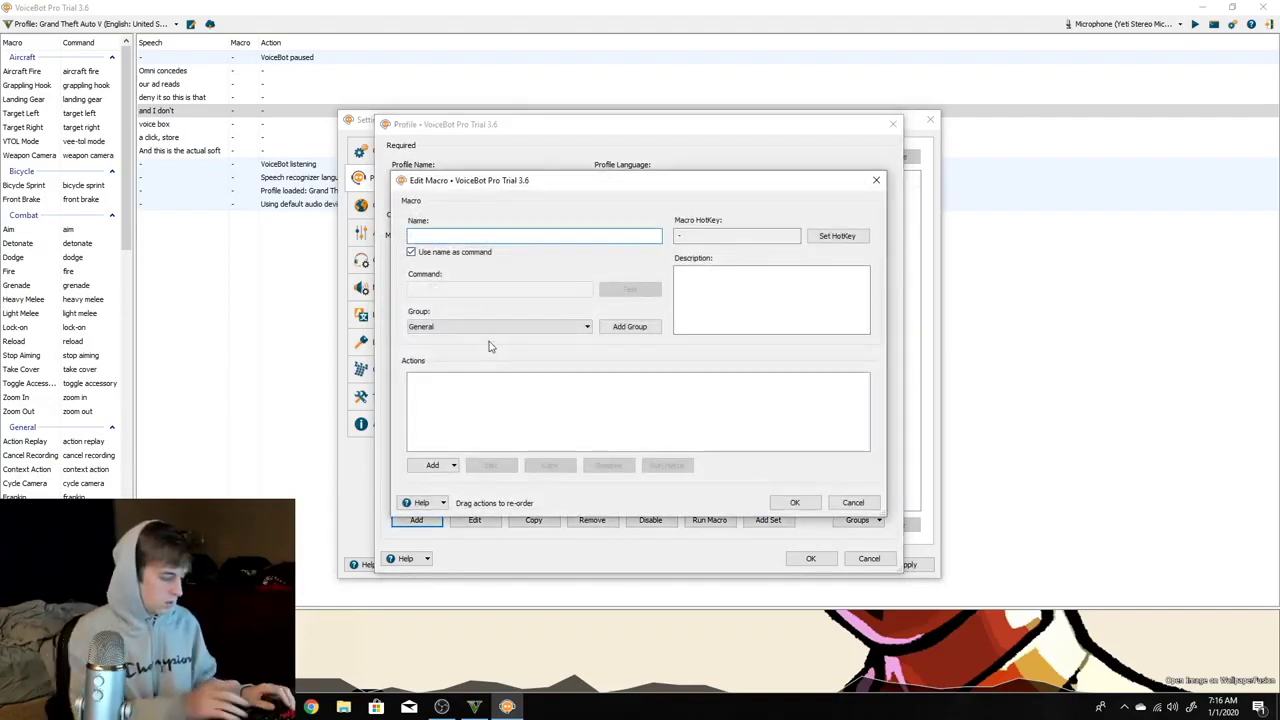
{"action": "type", "text": "left"}
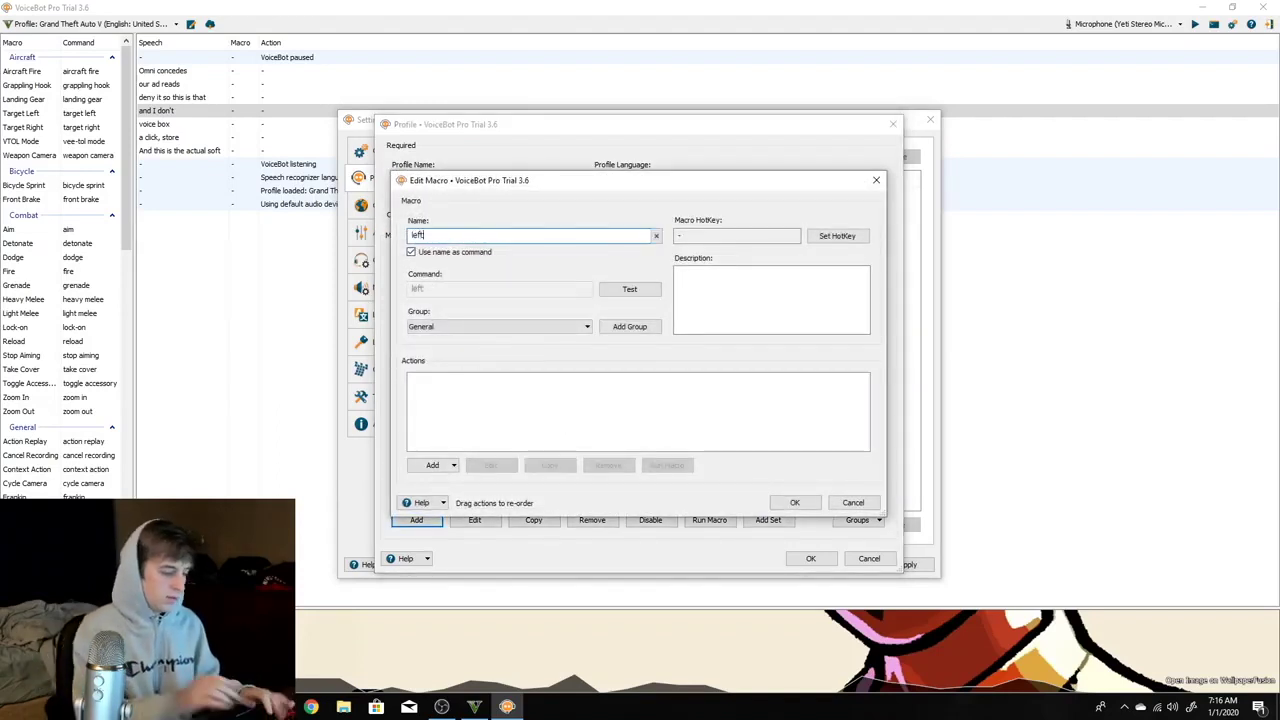
{"action": "left_click", "coordinate": [432, 465]}
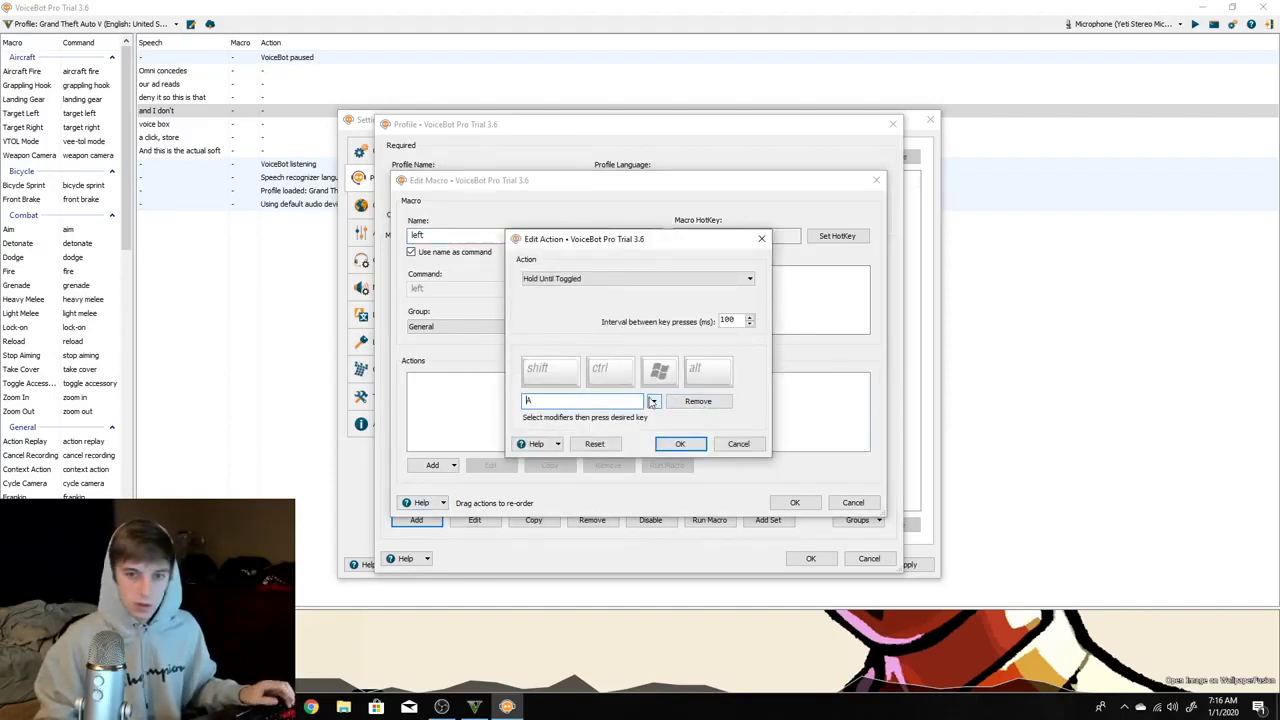
{"action": "left_click", "coordinate": [741, 278]}
{"action": "left_click", "coordinate": [709, 318]}
{"action": "left_click", "coordinate": [741, 298]}
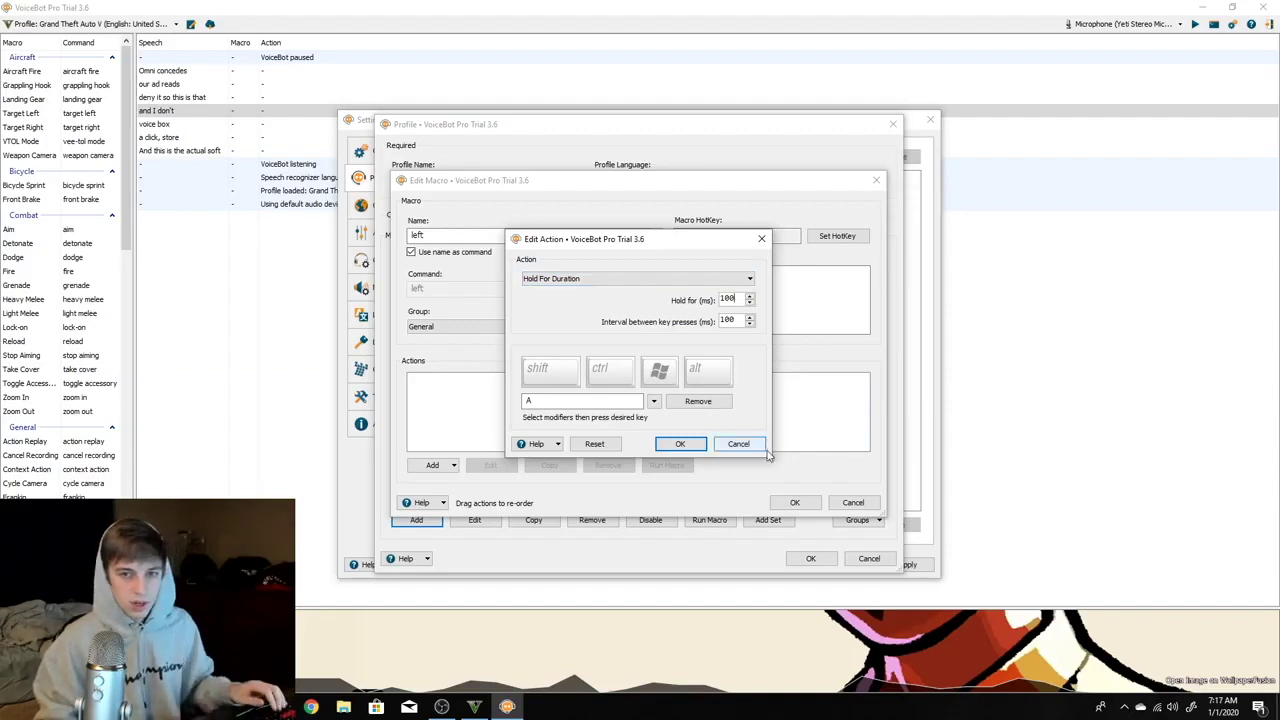
{"action": "type", "text": "1"}
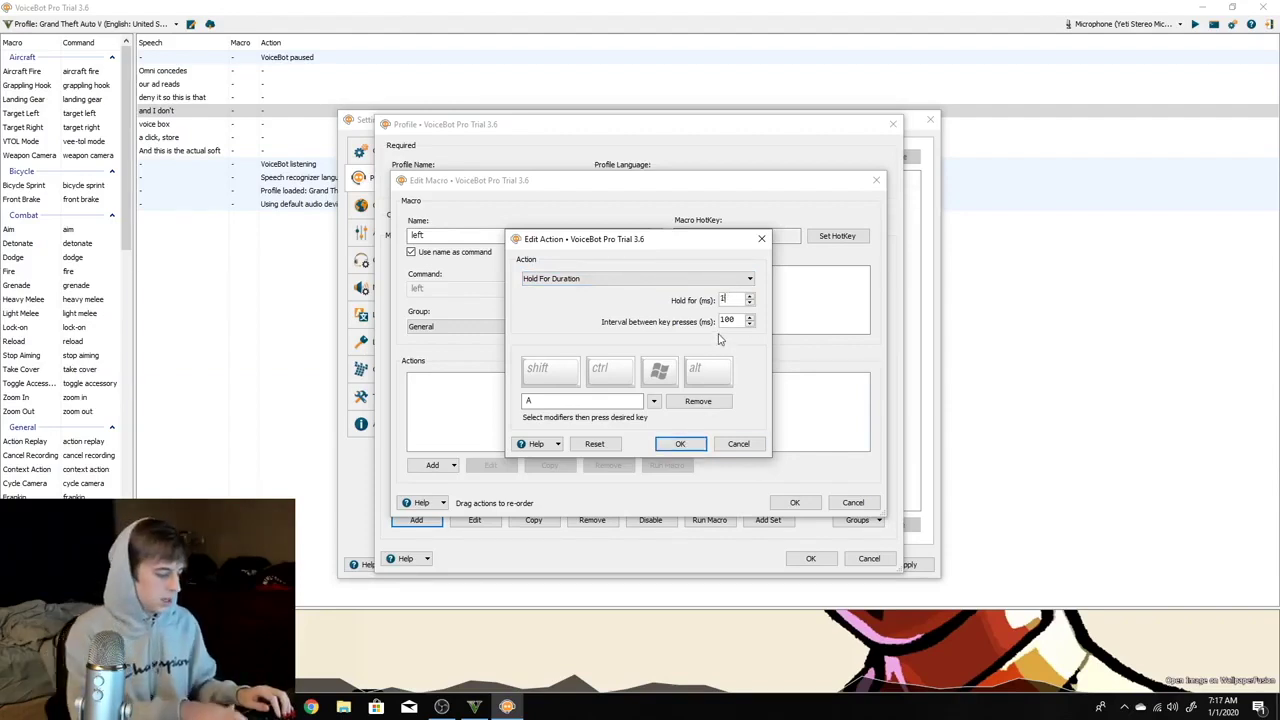
{"action": "type", "text": "0"}
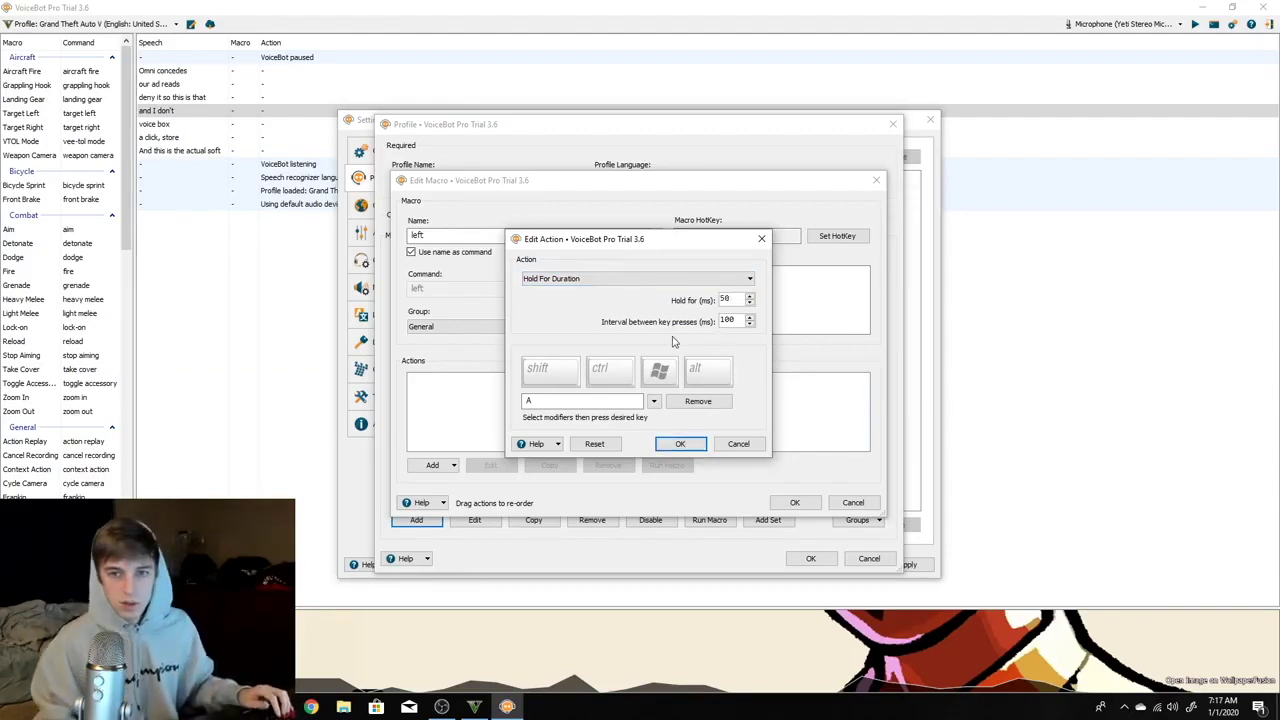
{"action": "left_click", "coordinate": [680, 443]}
{"action": "left_click", "coordinate": [803, 504]}
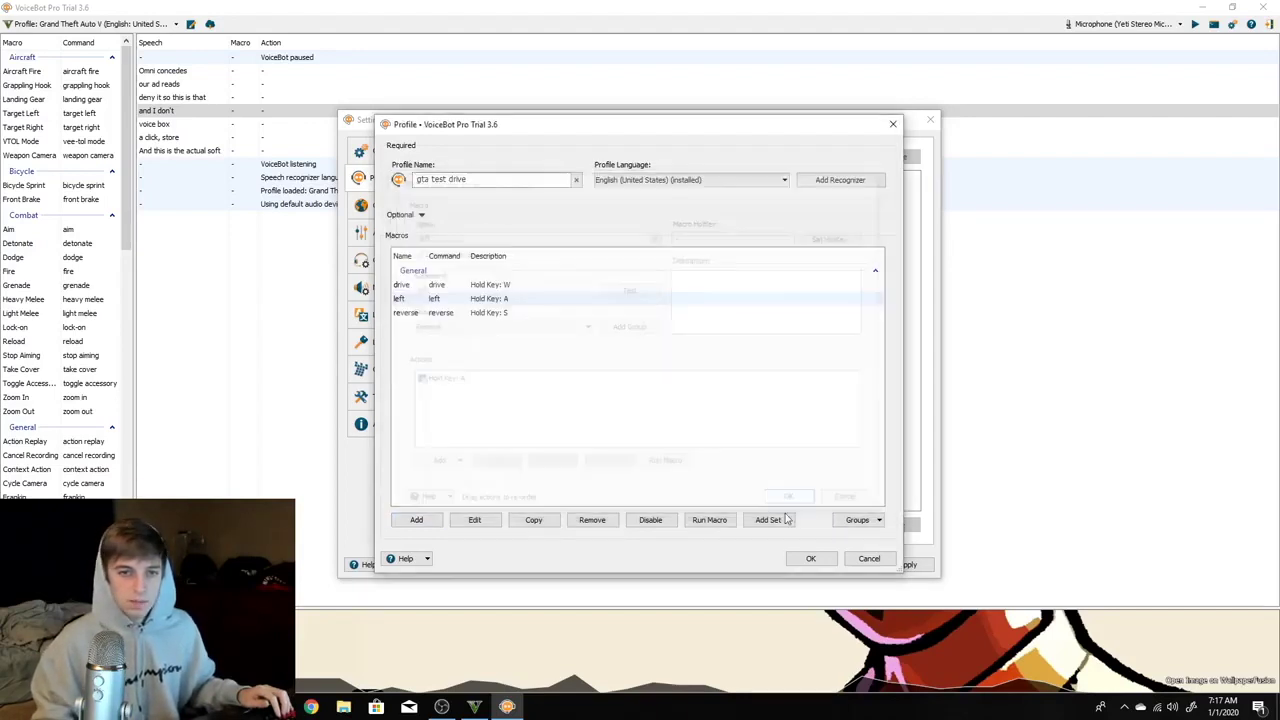
- Add a macro named "right" with a Hold Key action that holds D for a duration of 50 ms
{"action": "left_click", "coordinate": [418, 521]}
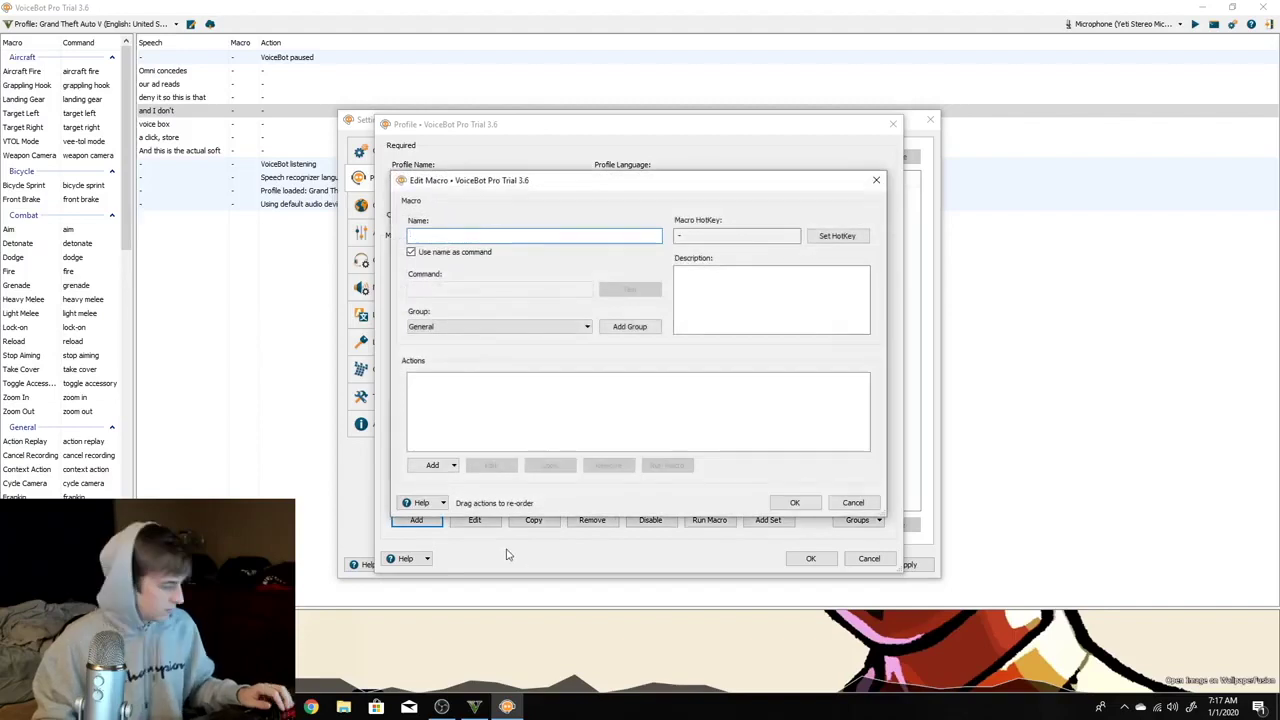
{"action": "type", "text": "right"}
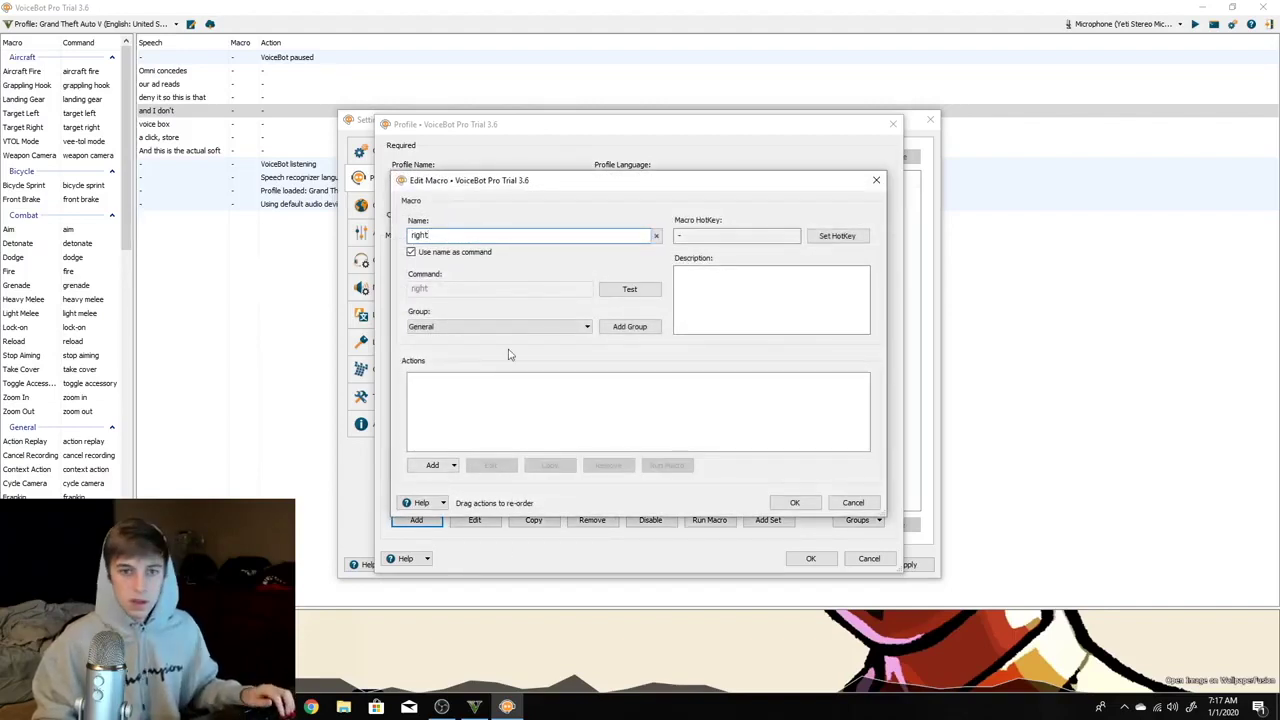
{"action": "left_click", "coordinate": [430, 466]}
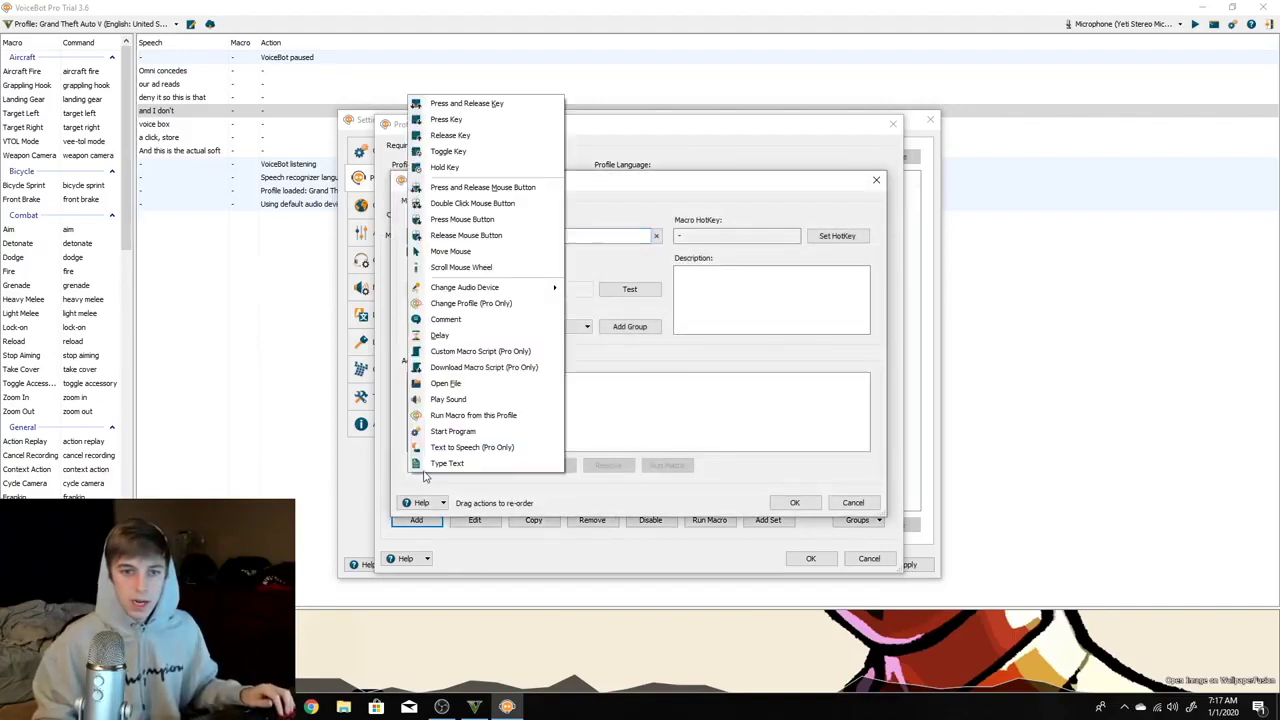
{"action": "left_click", "coordinate": [445, 167]}
{"action": "left_click", "coordinate": [615, 279]}
{"action": "left_click", "coordinate": [615, 318]}
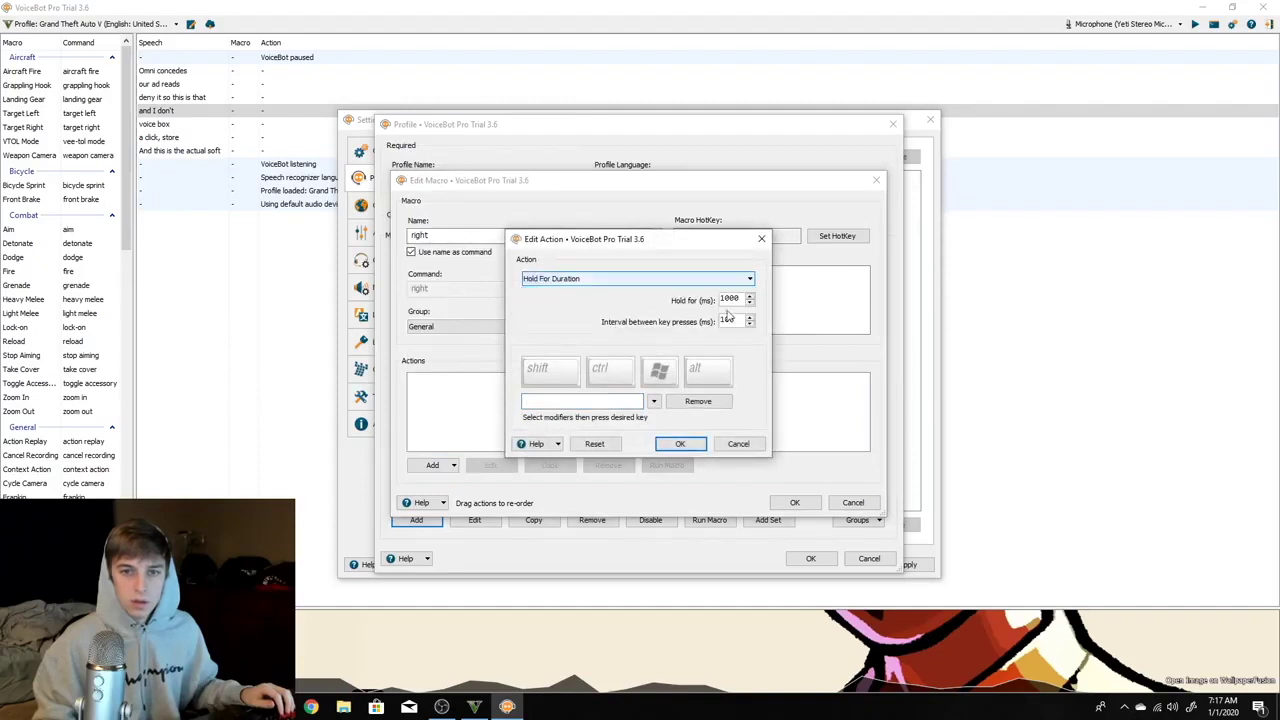
{"action": "double_click", "coordinate": [730, 296]}
{"action": "type", "text": "50"}
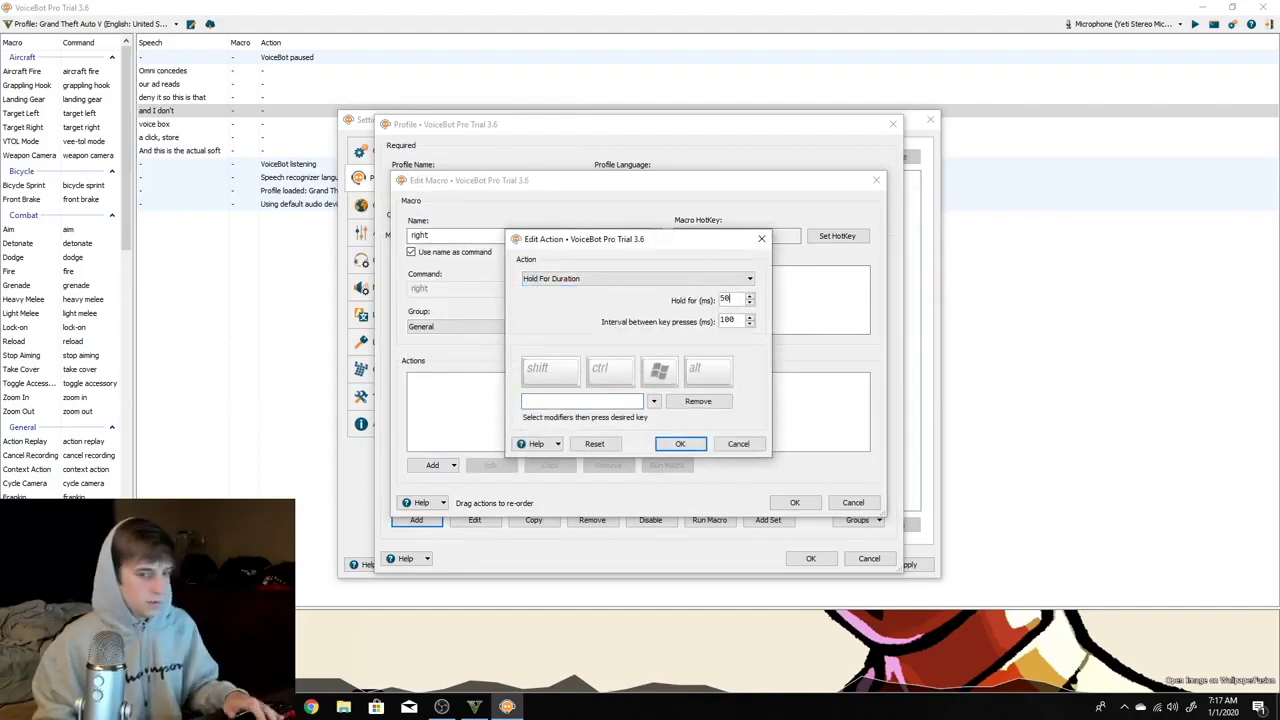
{"action": "left_click", "coordinate": [679, 443]}
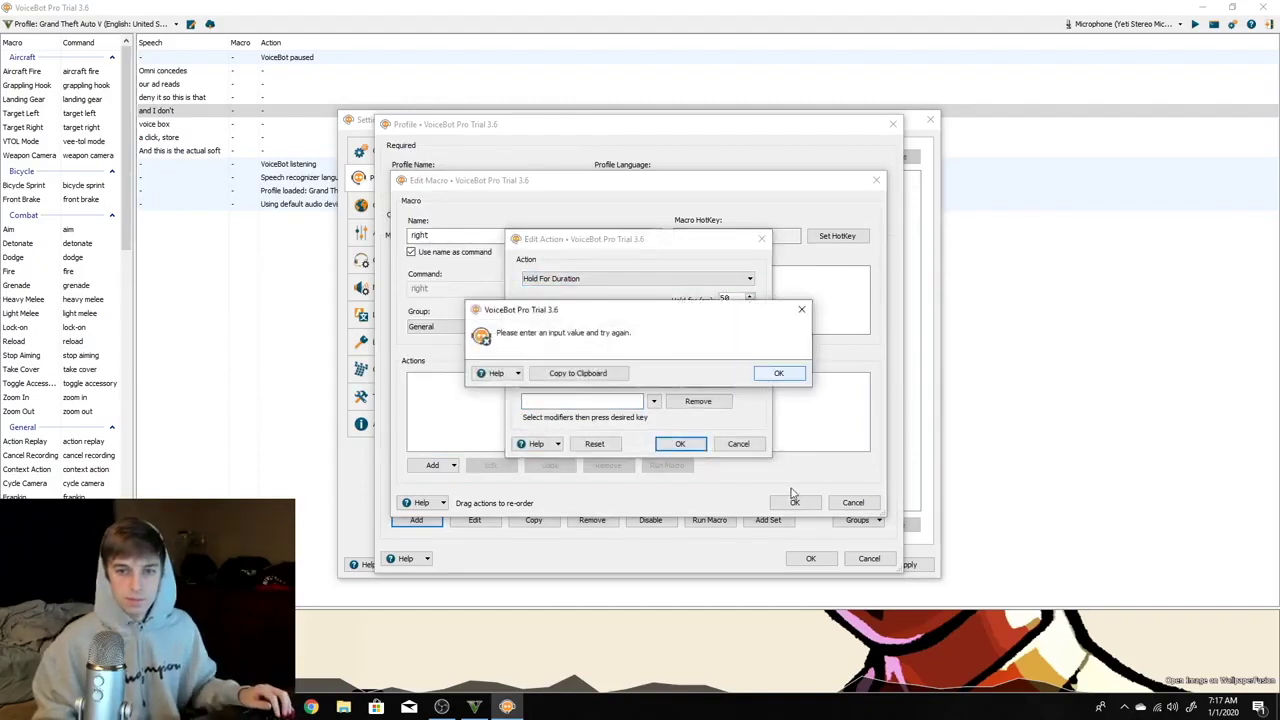
{"action": "left_click", "coordinate": [778, 374]}
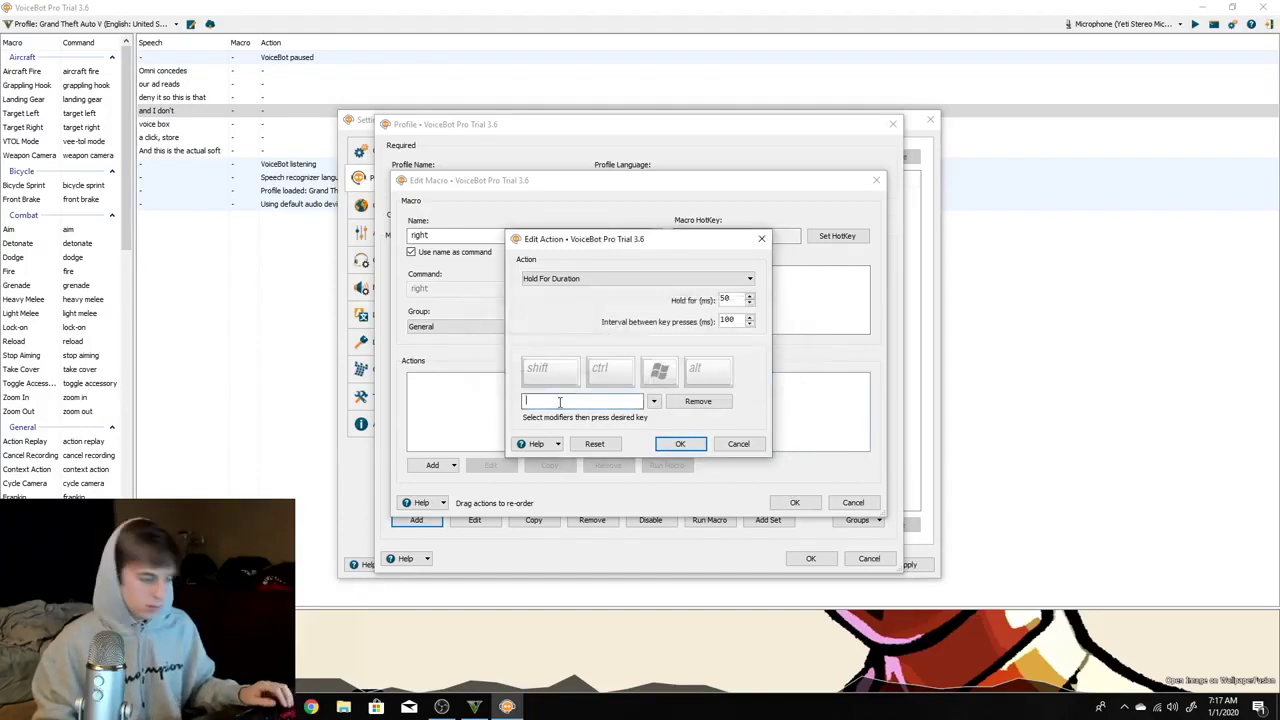
{"action": "left_click", "coordinate": [679, 443]}
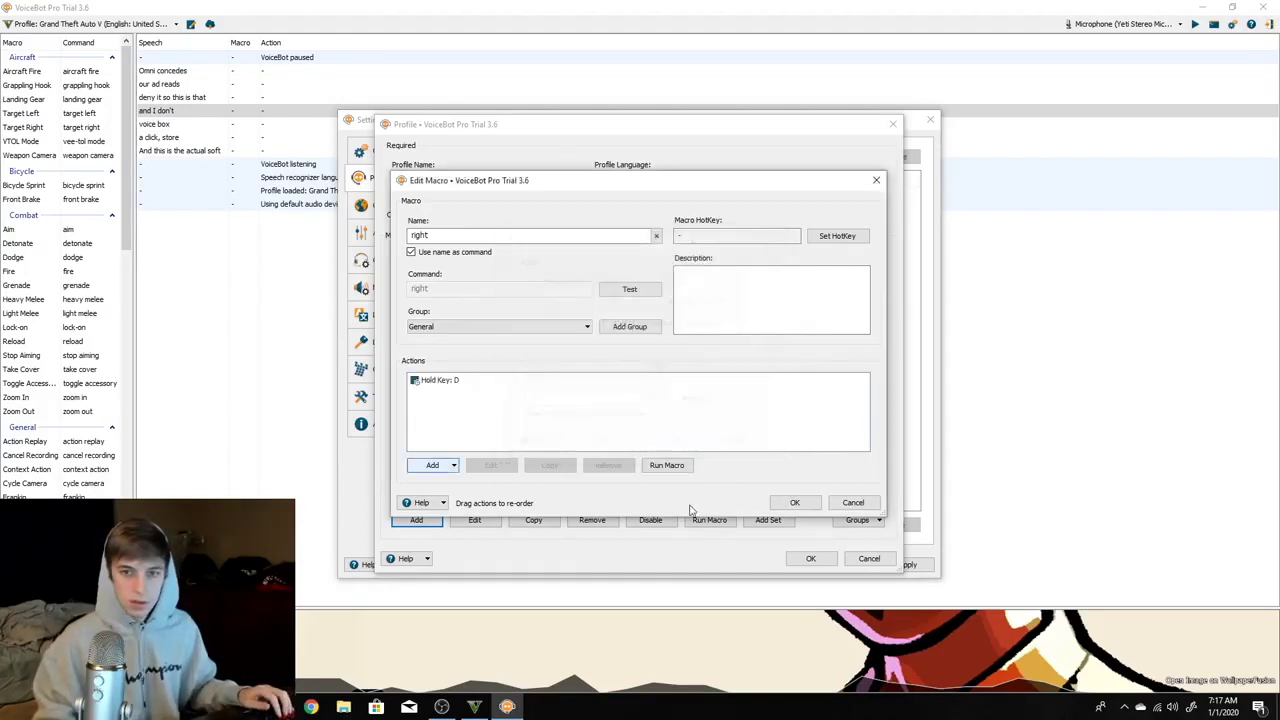
{"action": "left_click", "coordinate": [795, 502]}
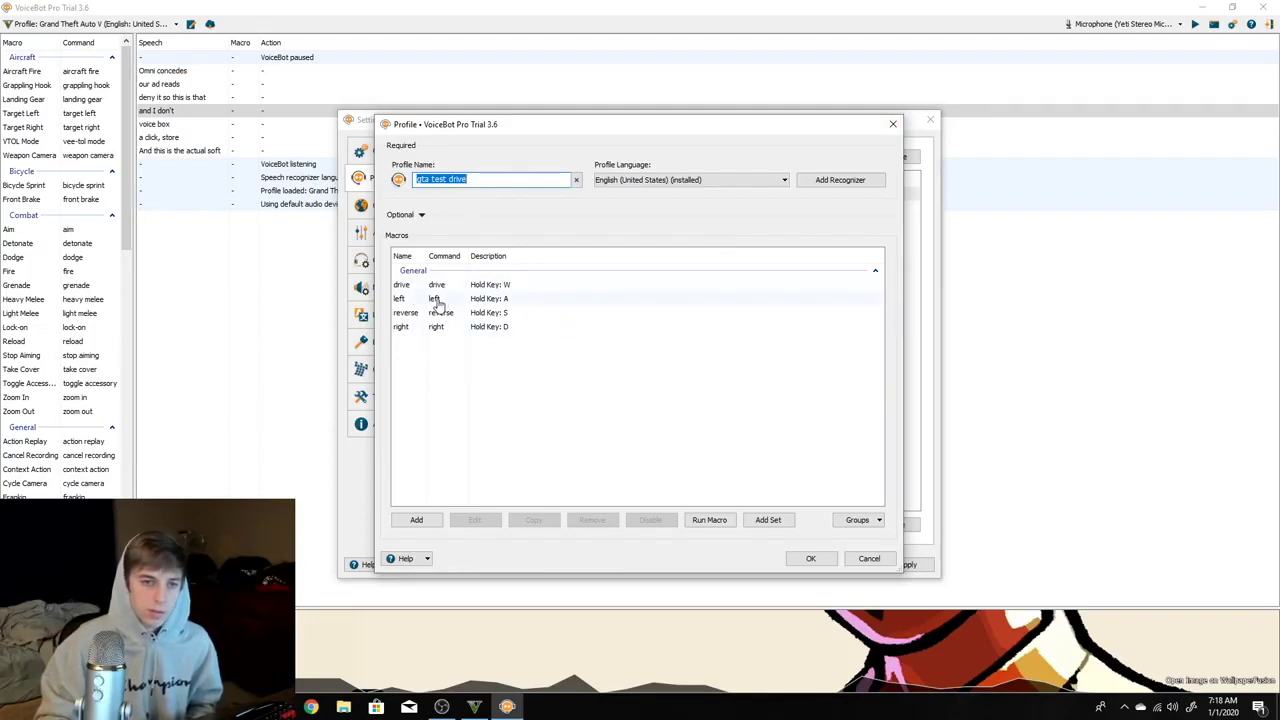
- Save the "gta test drive" profile and the settings, and load it as the active profile
{"action": "left_click", "coordinate": [811, 558]}
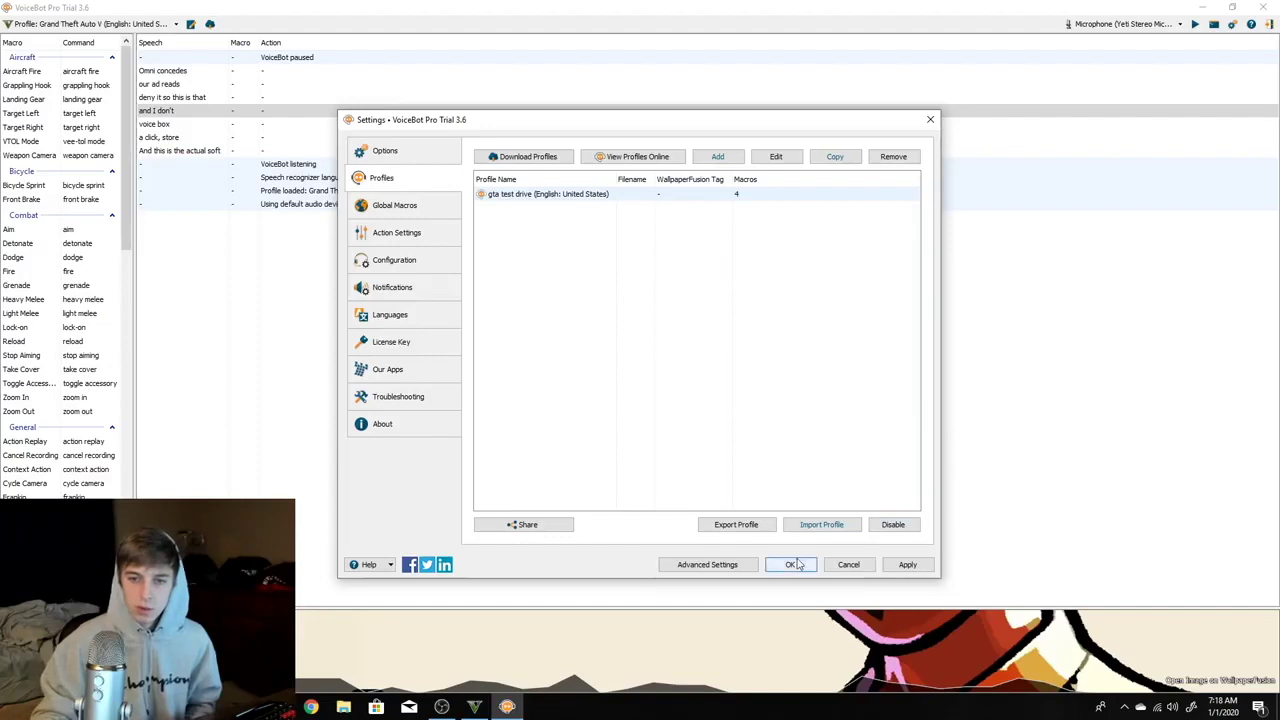
{"action": "left_click", "coordinate": [906, 565]}
{"action": "left_click", "coordinate": [800, 566]}
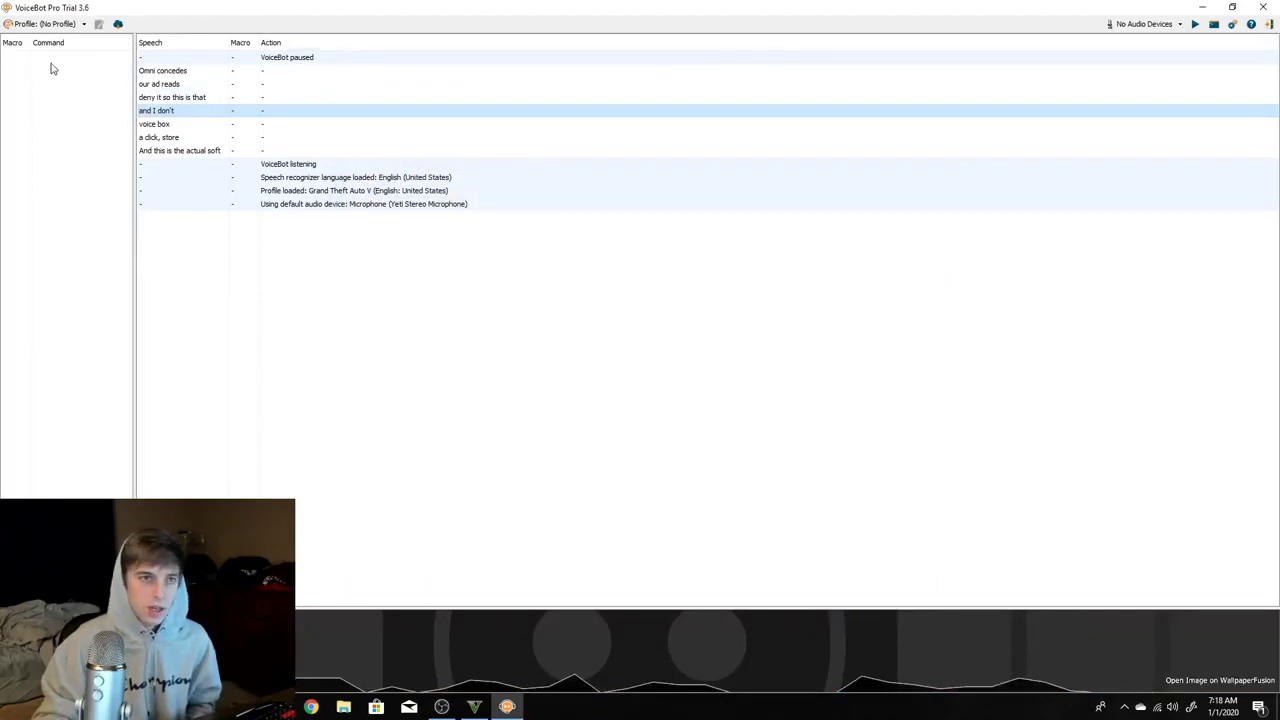
{"action": "left_click", "coordinate": [43, 24]}
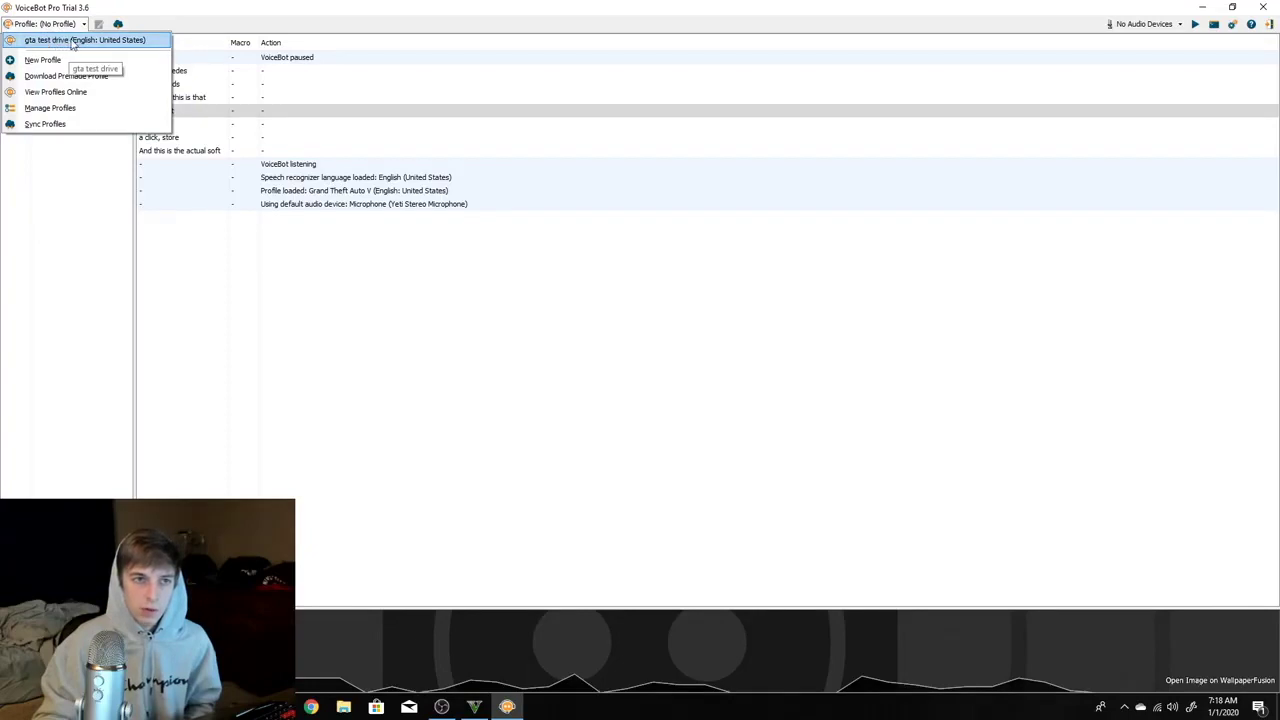
{"action": "left_click", "coordinate": [72, 41]}
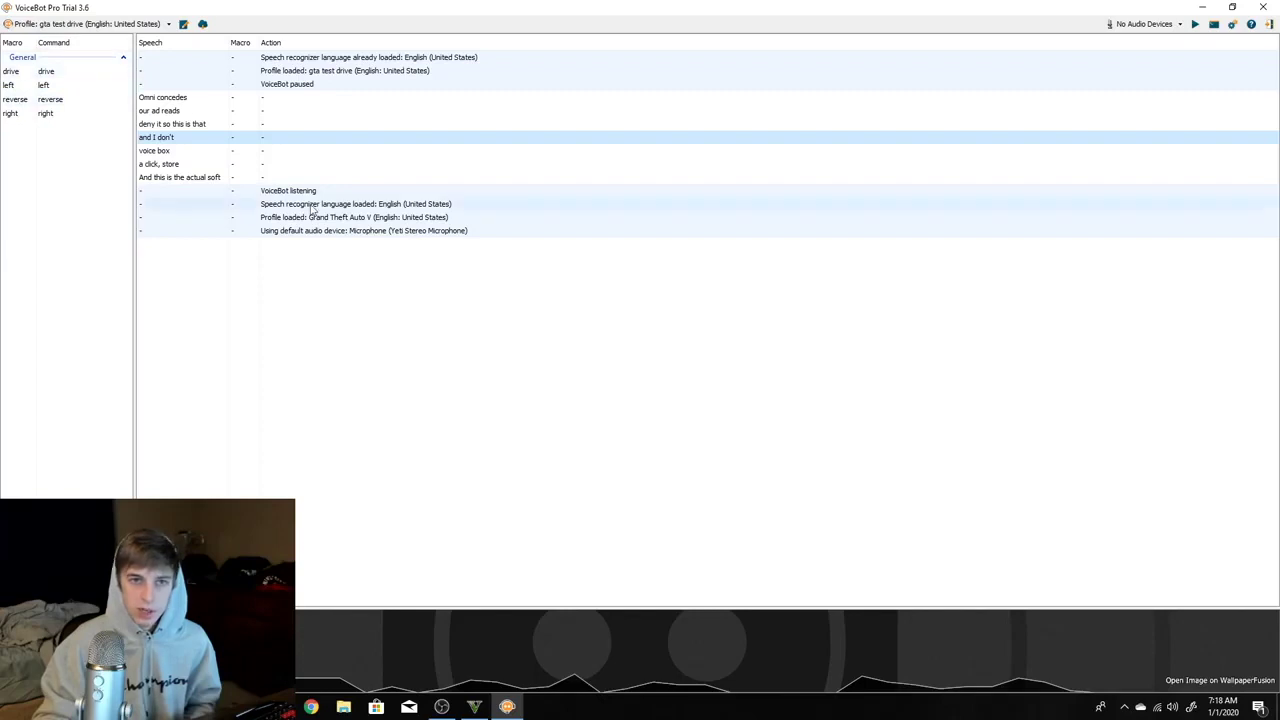
- Start listening for voice commands through the Yeti Stereo Microphone and switch to the Grand Theft Auto V game
{"action": "left_click", "coordinate": [1148, 24]}
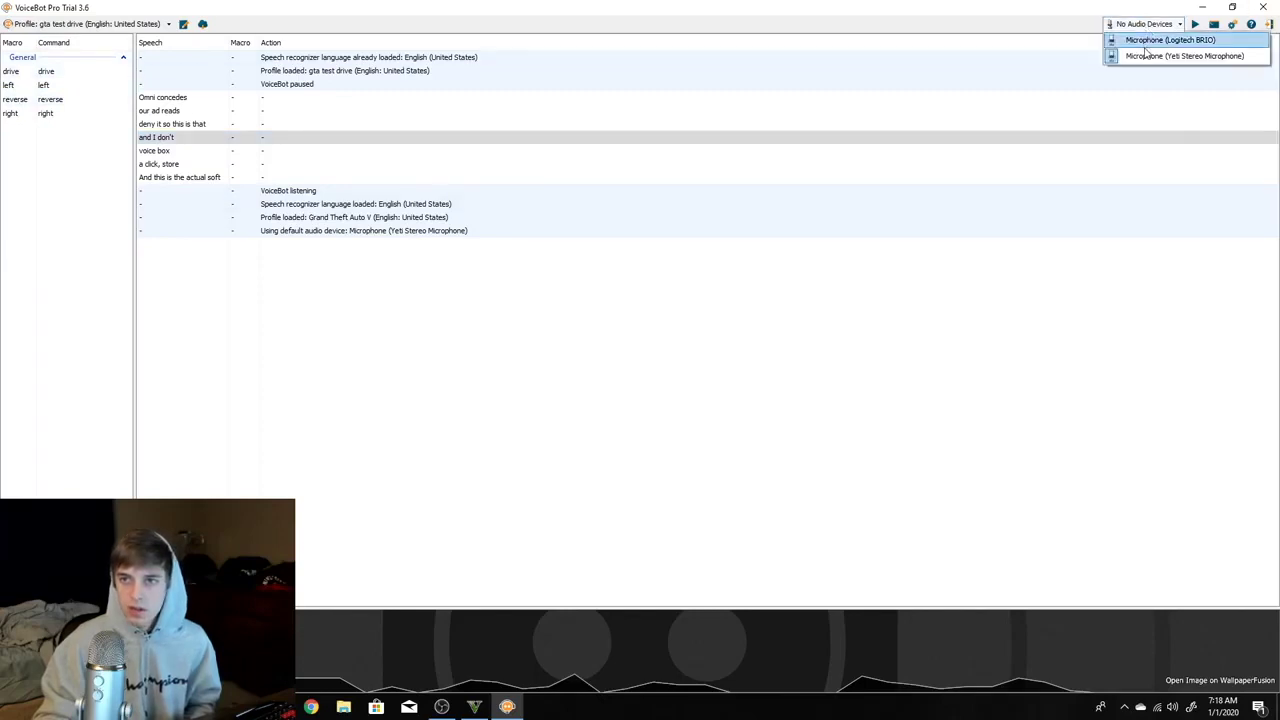
{"action": "left_click", "coordinate": [1152, 56]}
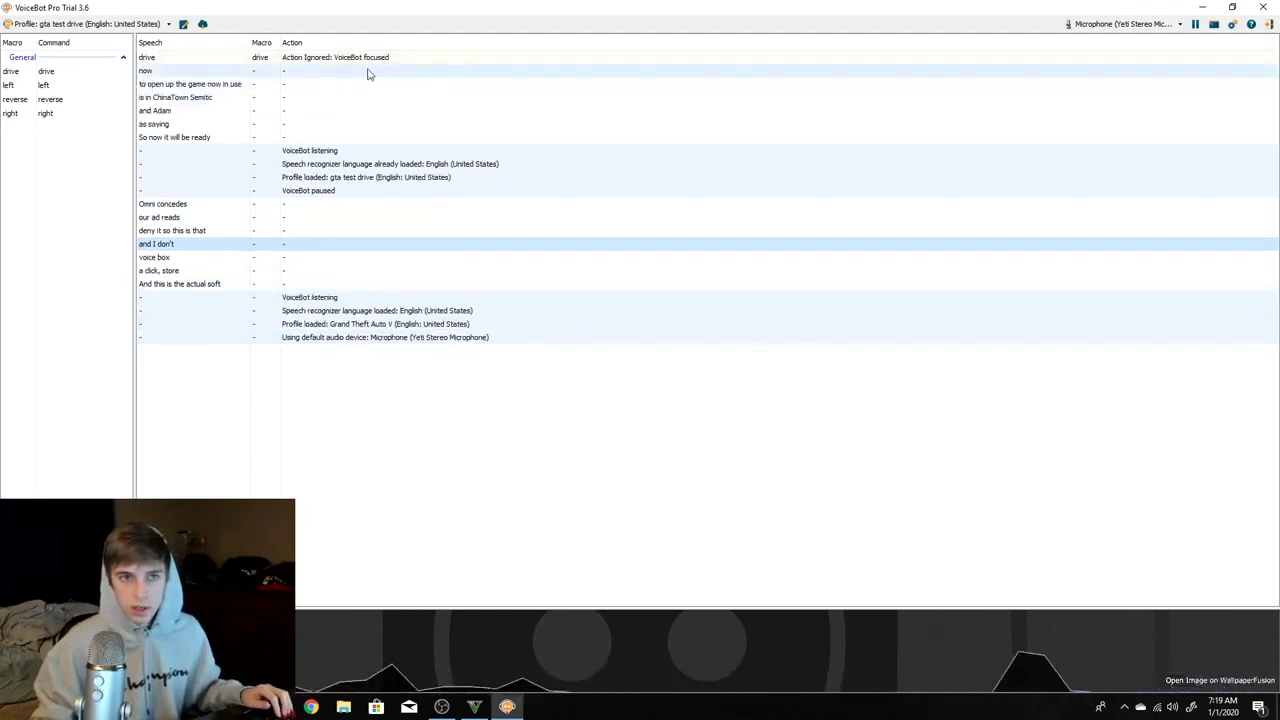
{"action": "left_click", "coordinate": [475, 707]}
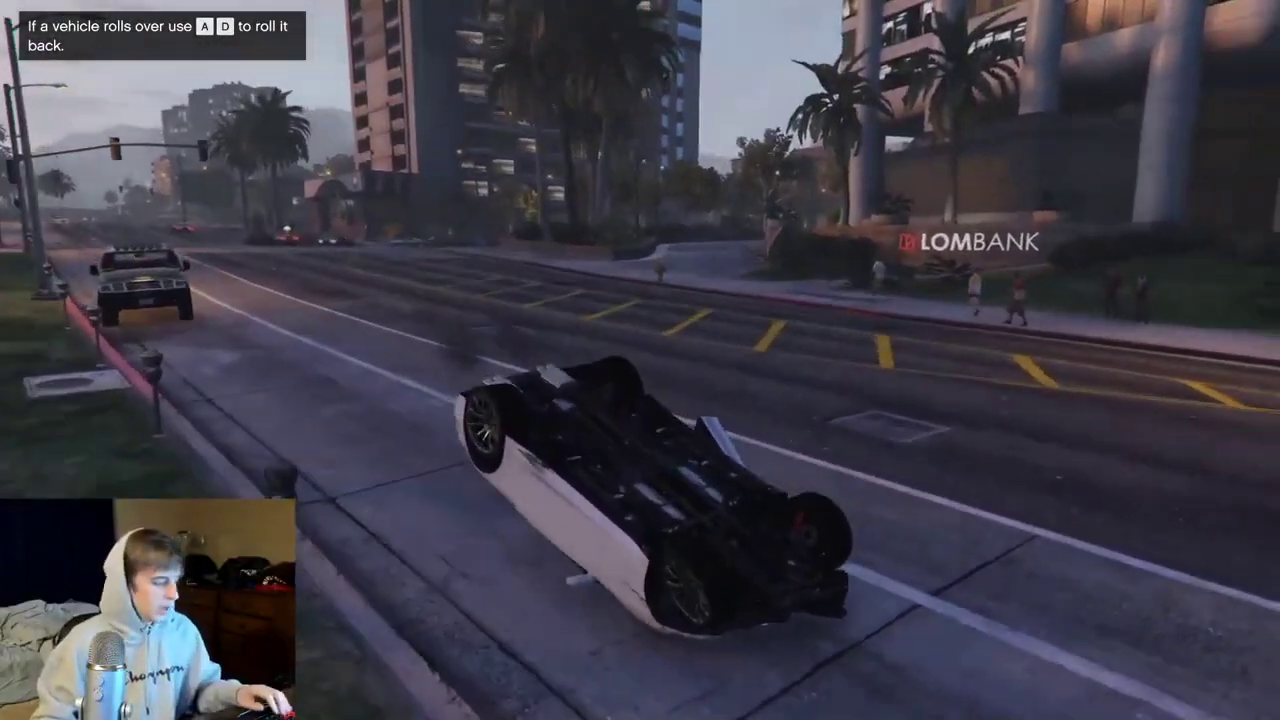
{"action": "key", "text": "f"}
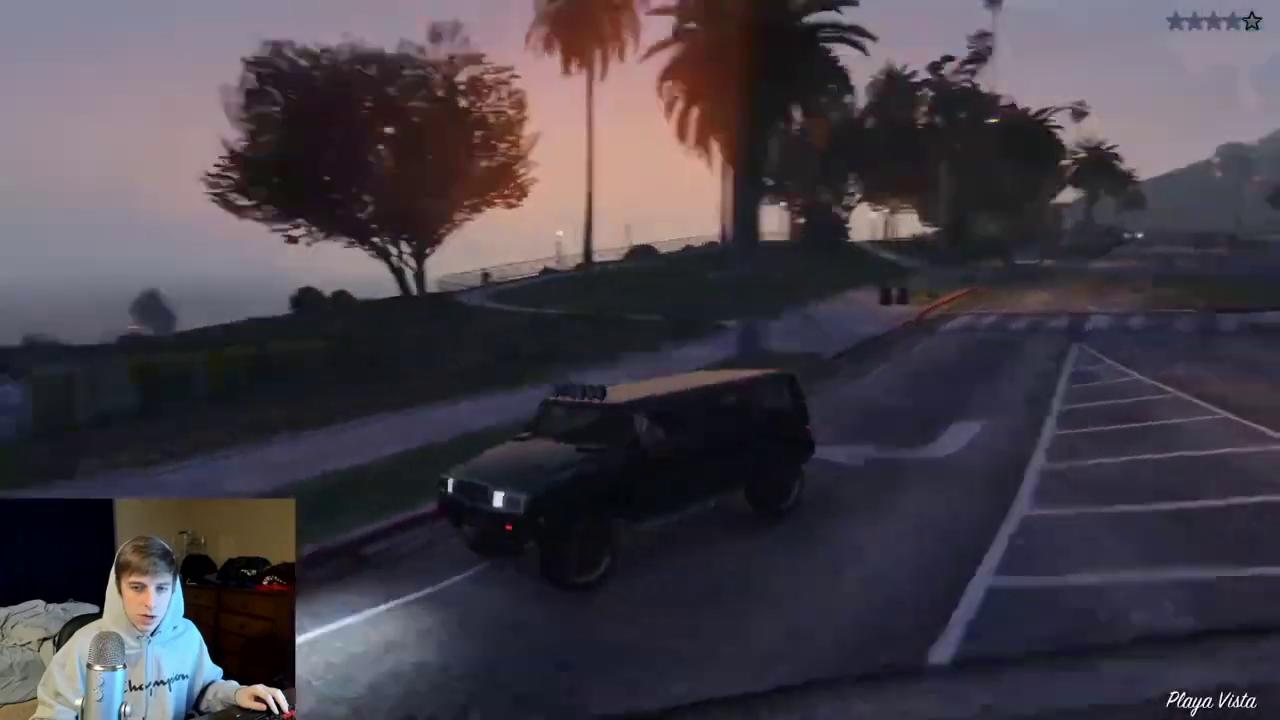
{"action": "key", "text": "w"}
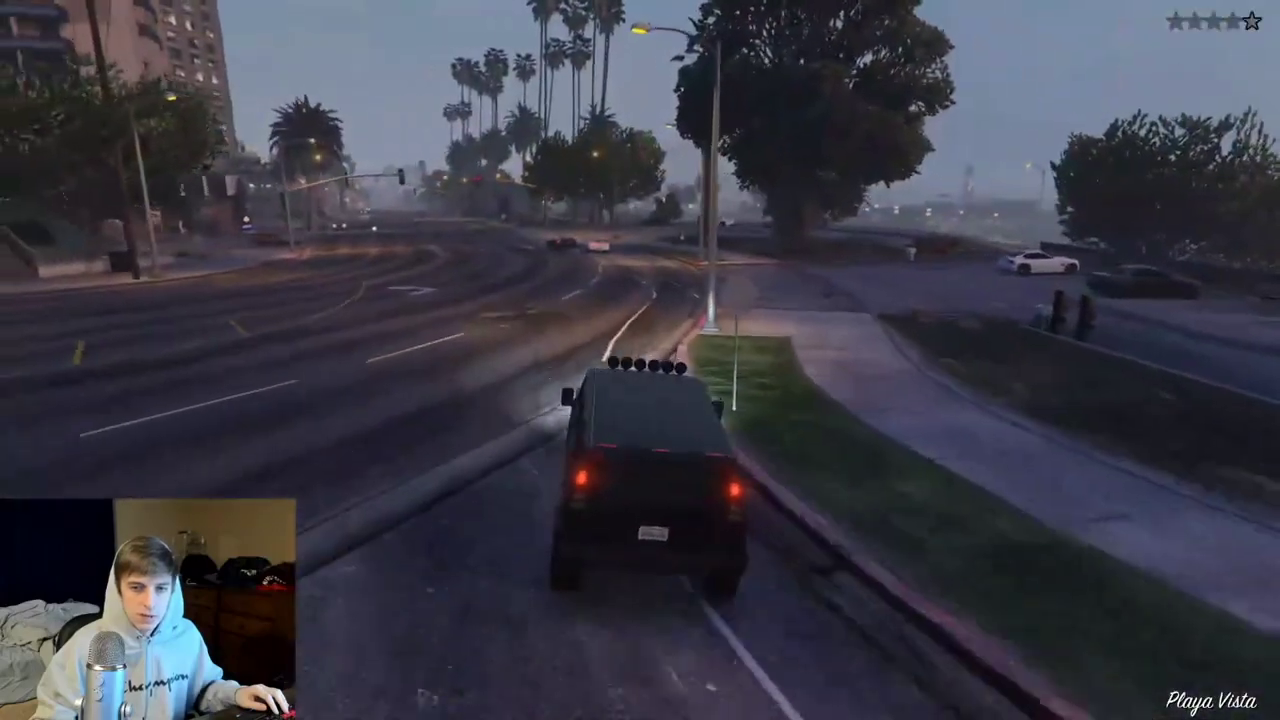
{"action": "key", "text": "w"}
{"action": "key", "text": "a"}
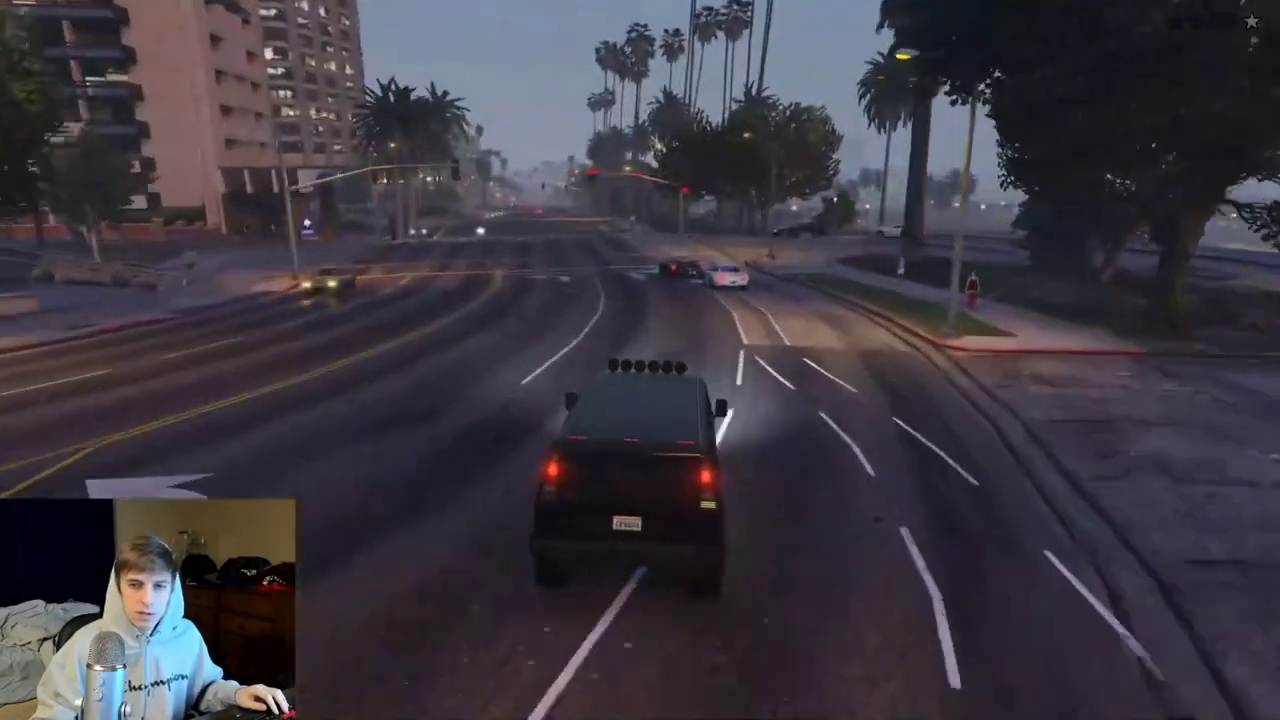
{"action": "key", "text": "w"}
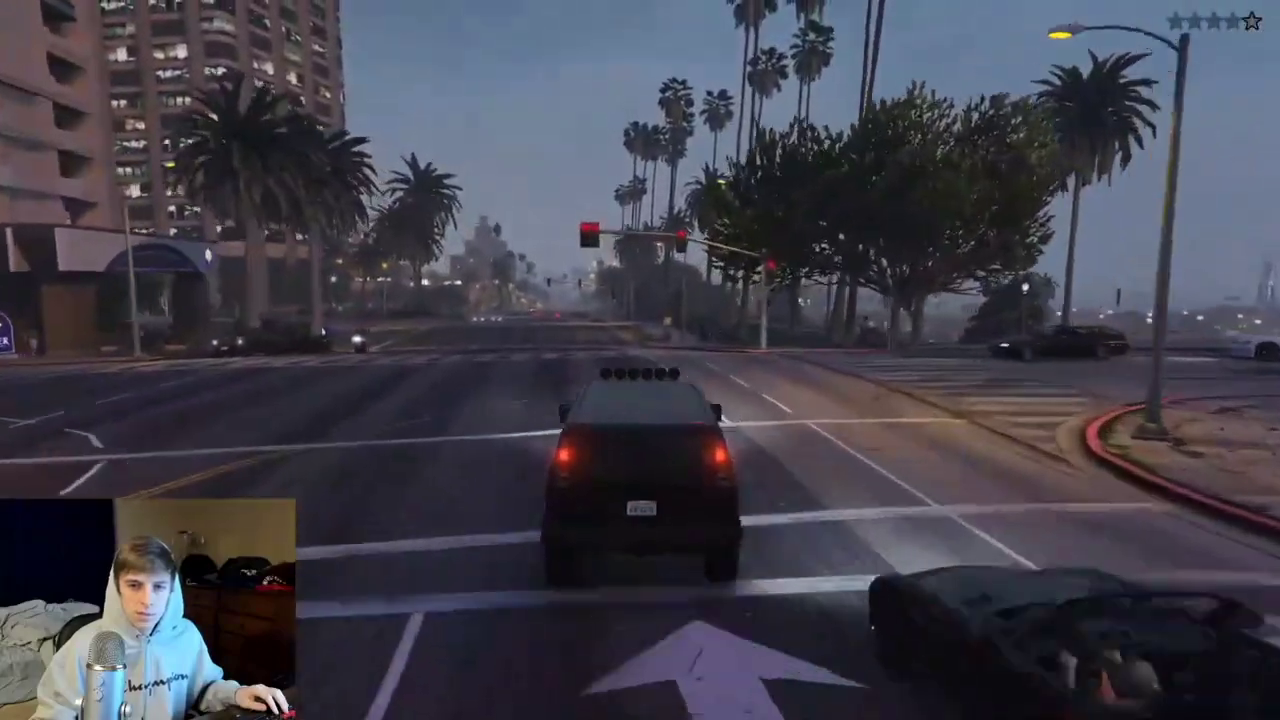
{"action": "key", "text": "w"}
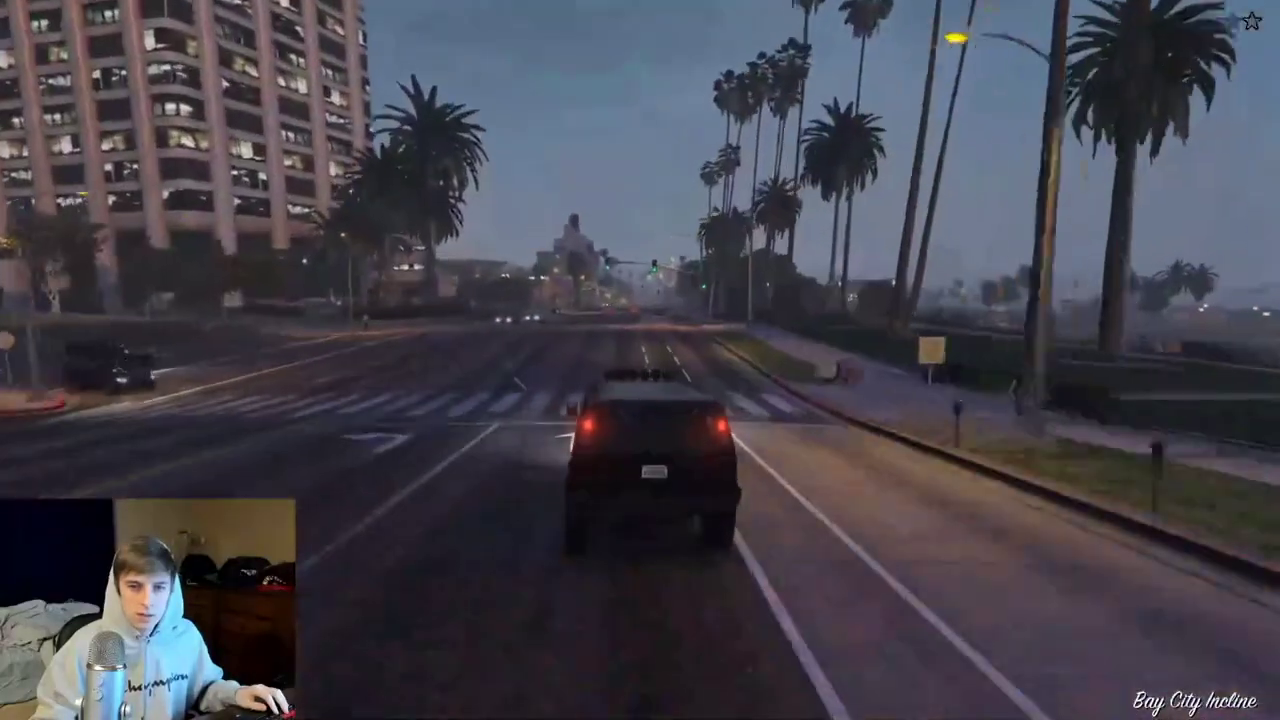
- Drive the vehicle straight forward along the avenue to the intersection by the motel, holding W through the drive macro
{"action": "key", "text": "w"}
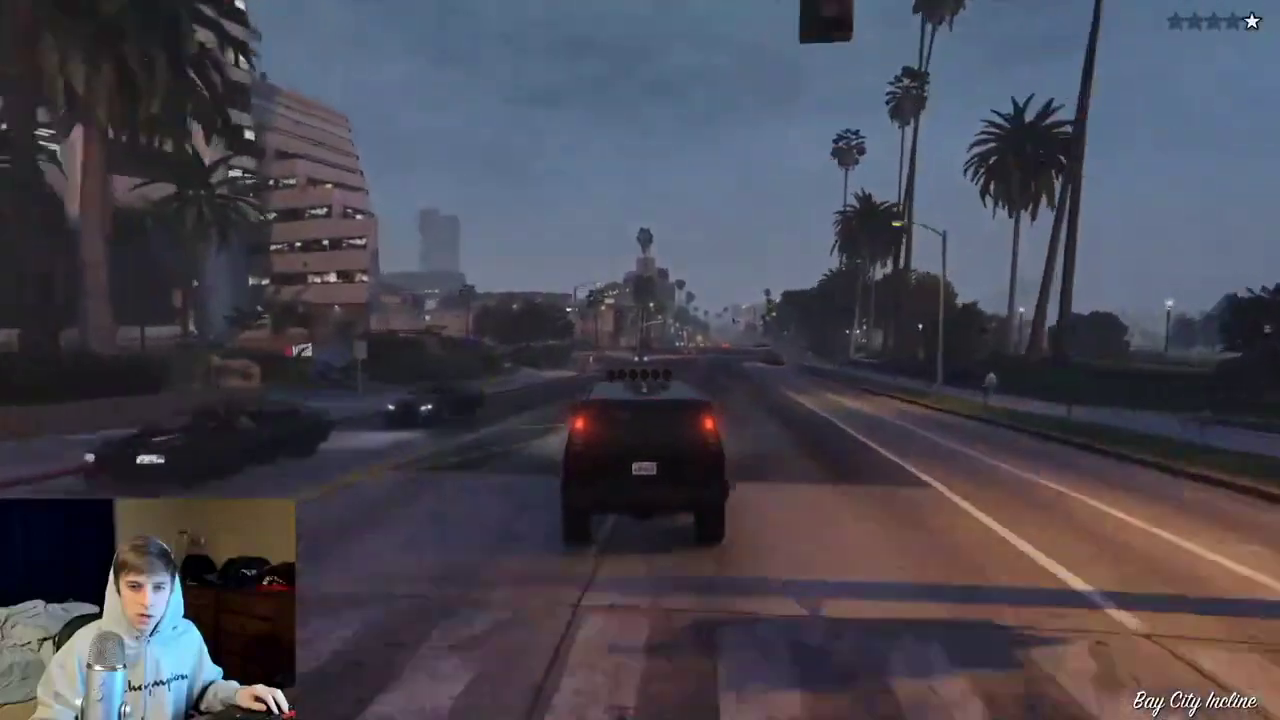
{"action": "key", "text": "w"}
{"action": "key", "text": "w"}
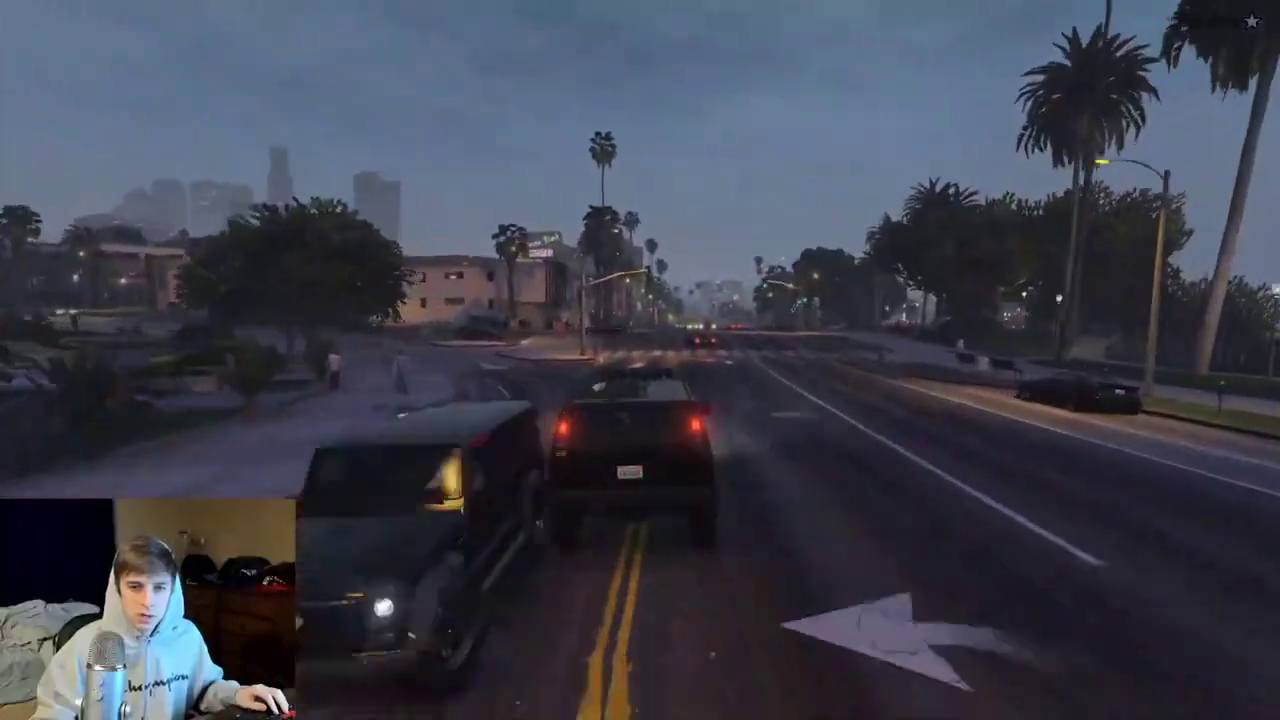
{"action": "key", "text": "w"}
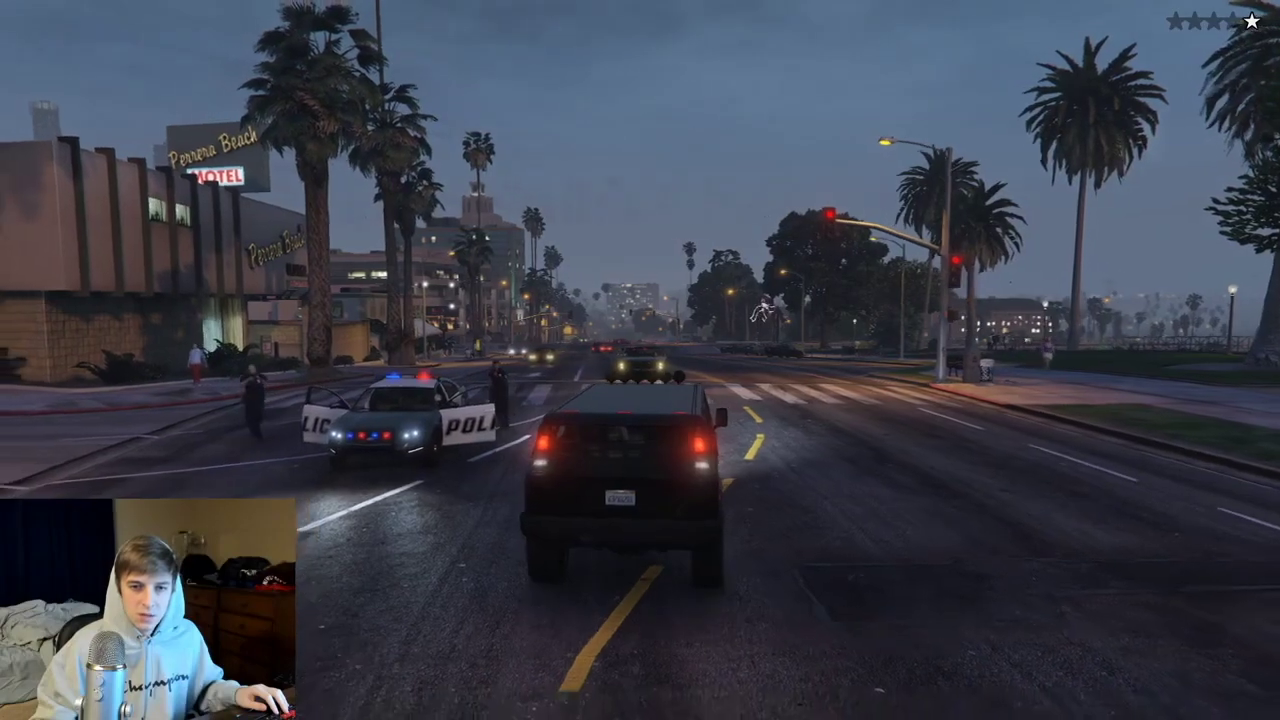
- Reverse the vehicle back down the avenue through the intersections, steering right to follow the road
{"action": "key", "text": "s"}
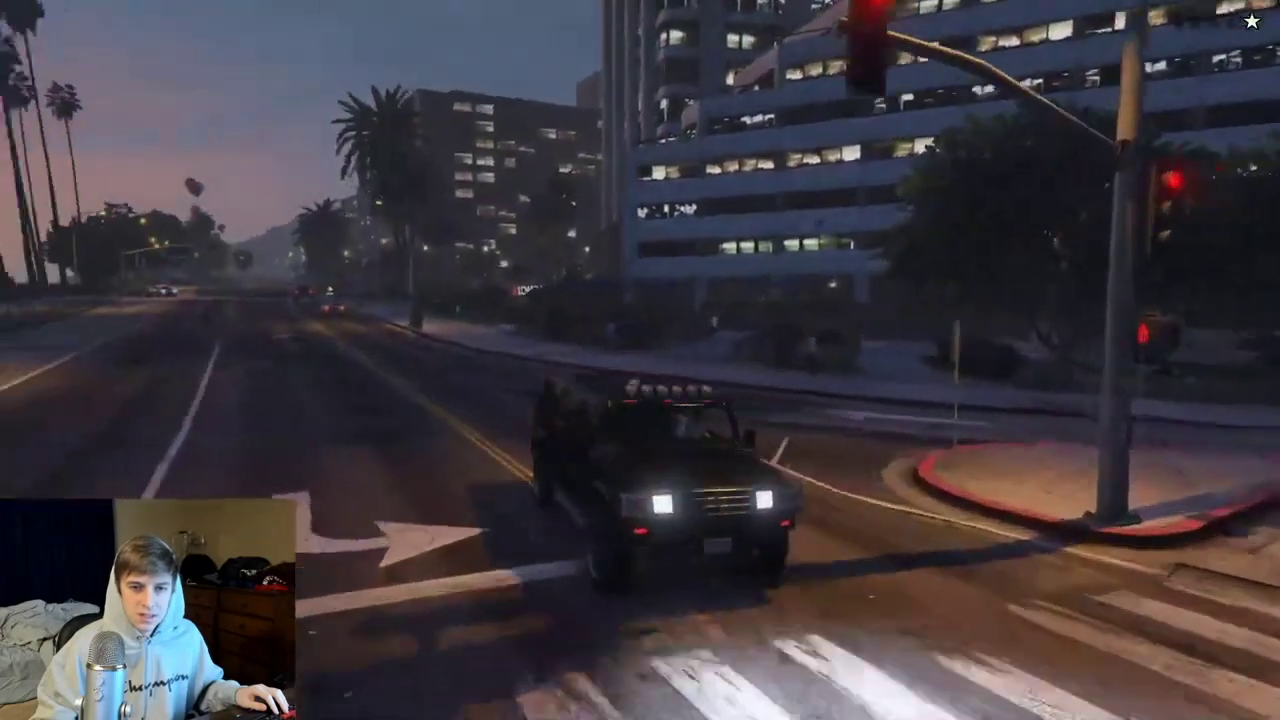
{"action": "key", "text": "s"}
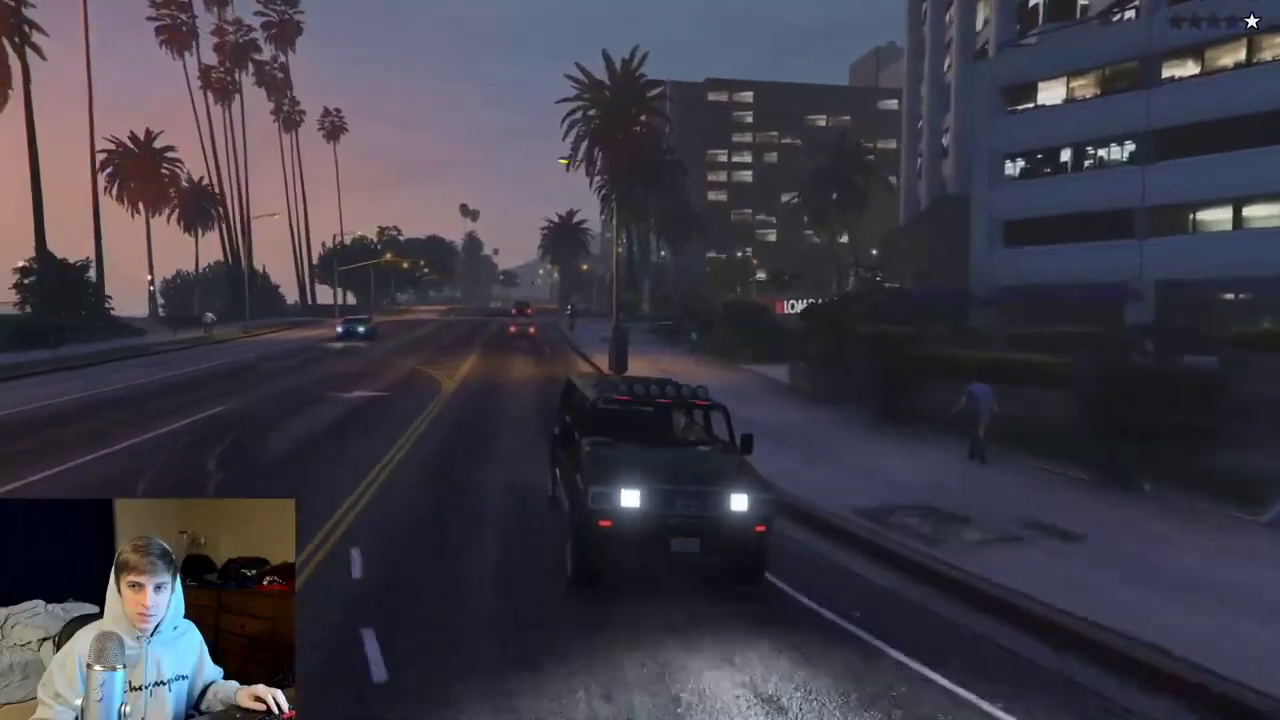
{"action": "key", "text": "s"}
{"action": "key", "text": "s"}
{"action": "key", "text": "d"}
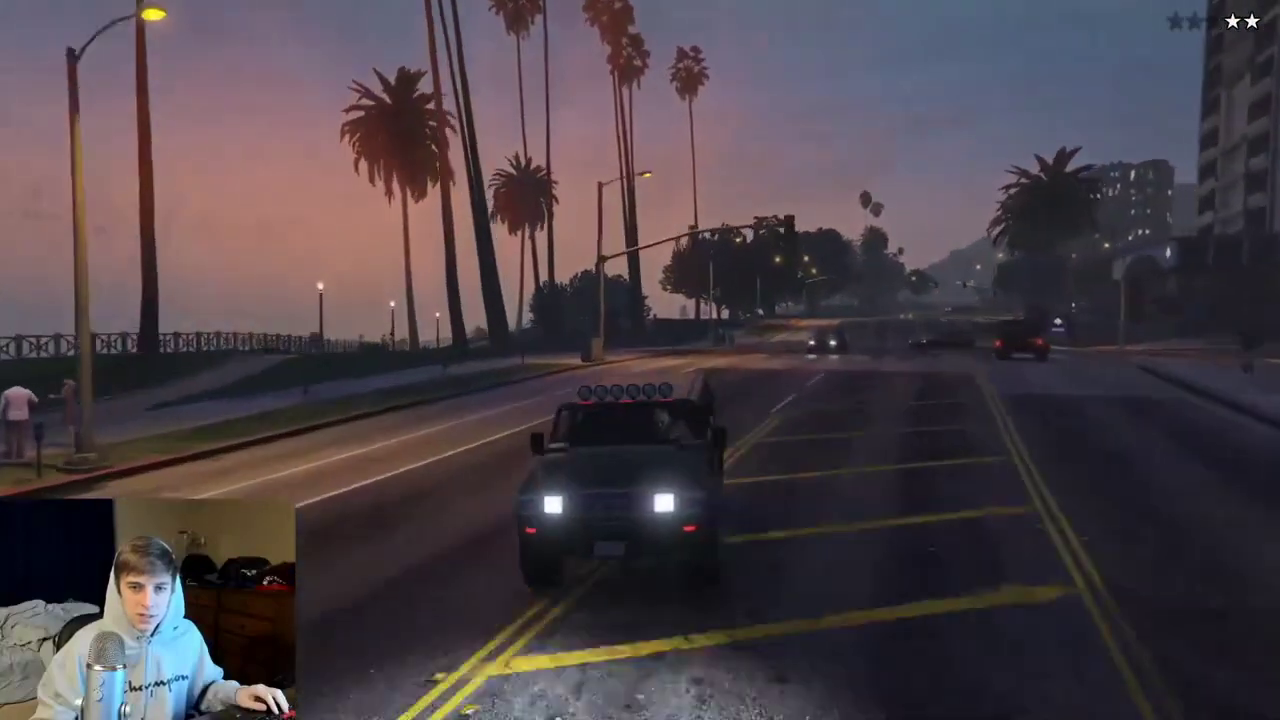
{"action": "key", "text": "w"}
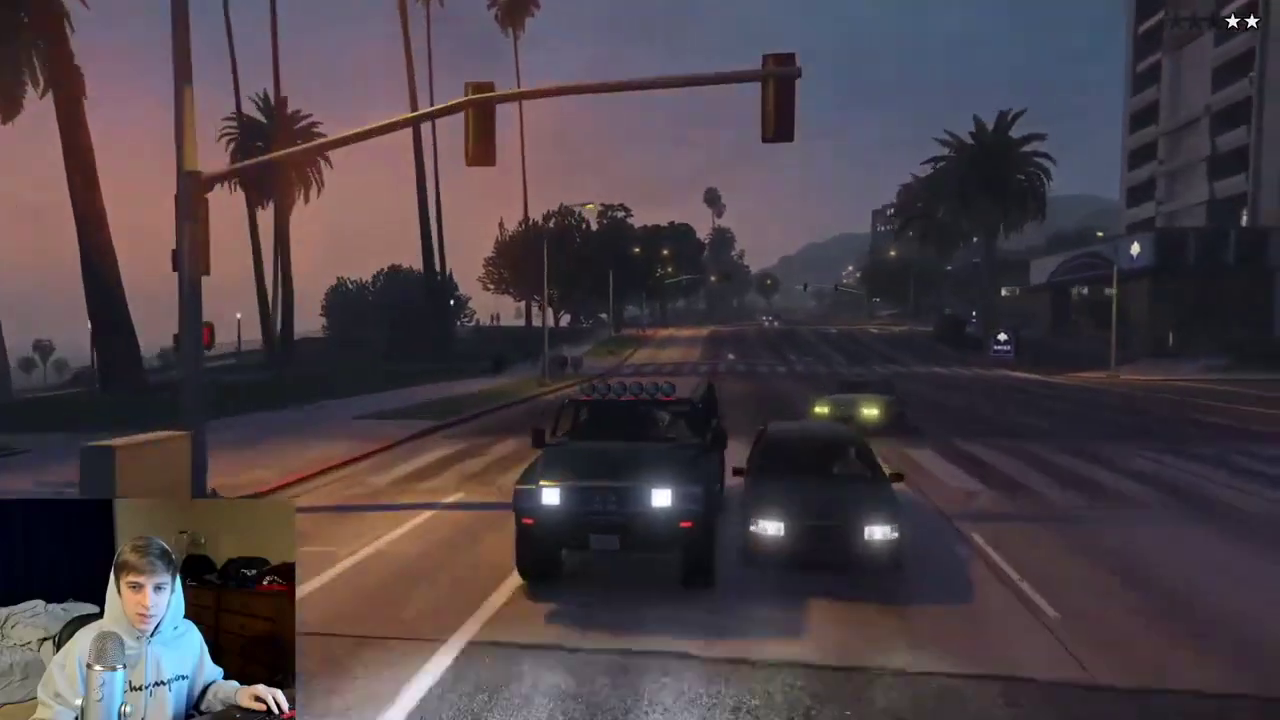
{"action": "key", "text": "s"}
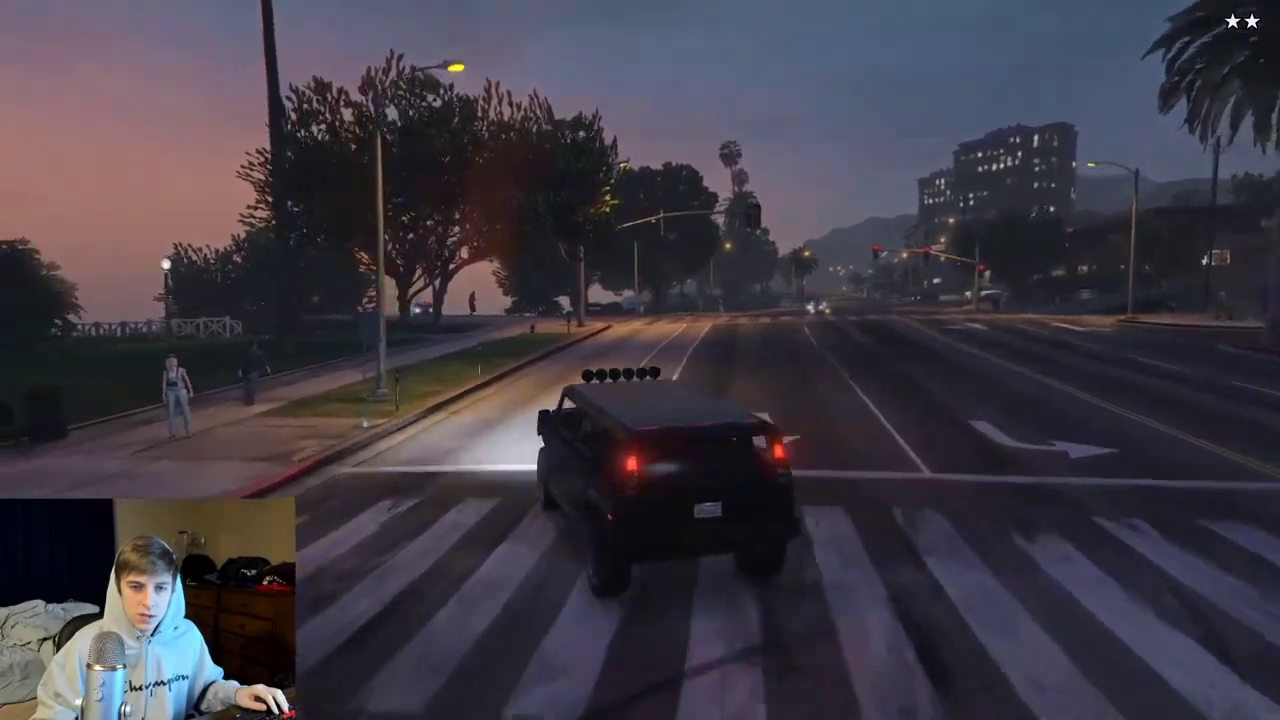
- Drive forward again, steering left and right past the police car onto the side road, and continue along the highway
{"action": "key", "text": "w"}
{"action": "key", "text": "a"}
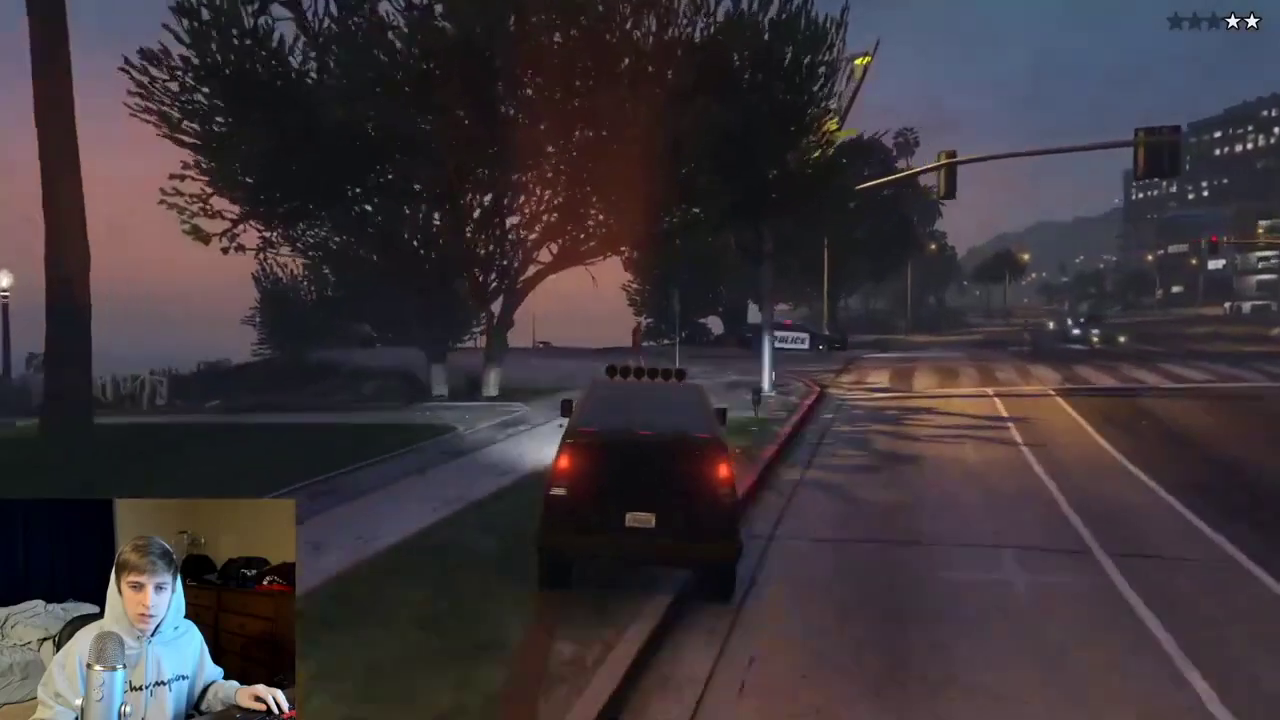
{"action": "key", "text": "w"}
{"action": "key", "text": "d"}
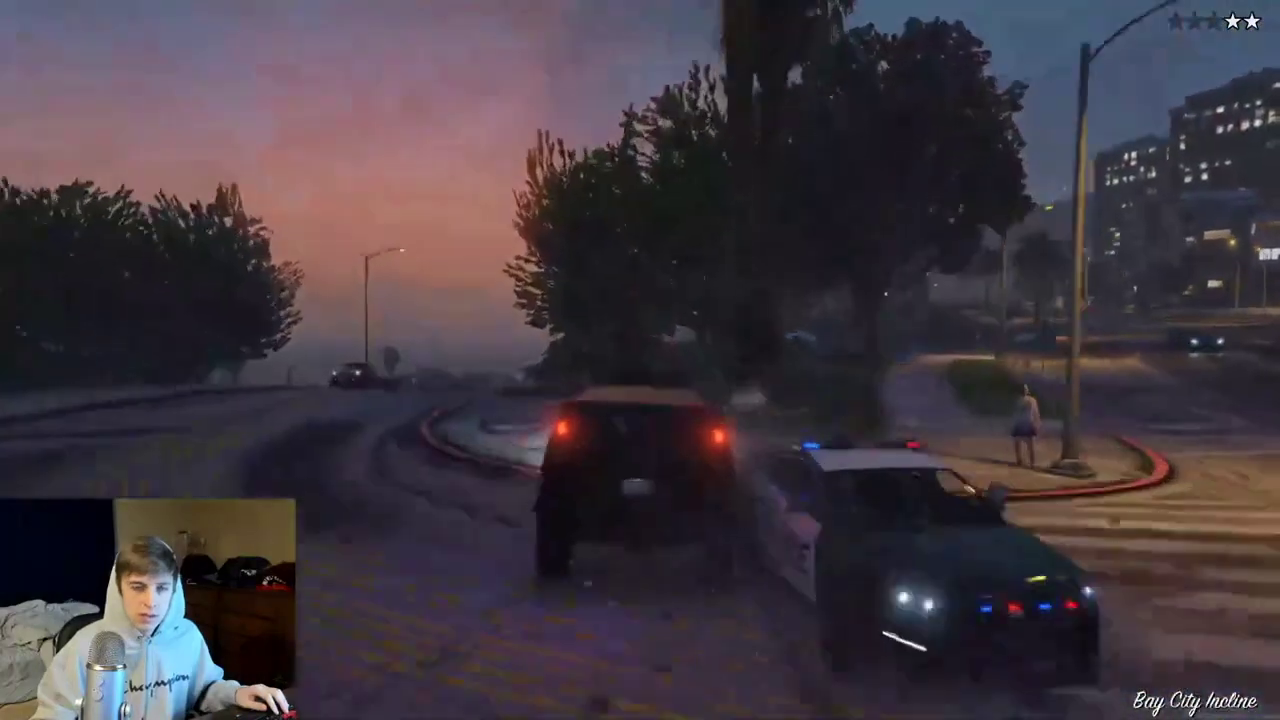
{"action": "key", "text": "a"}
{"action": "key", "text": "w"}
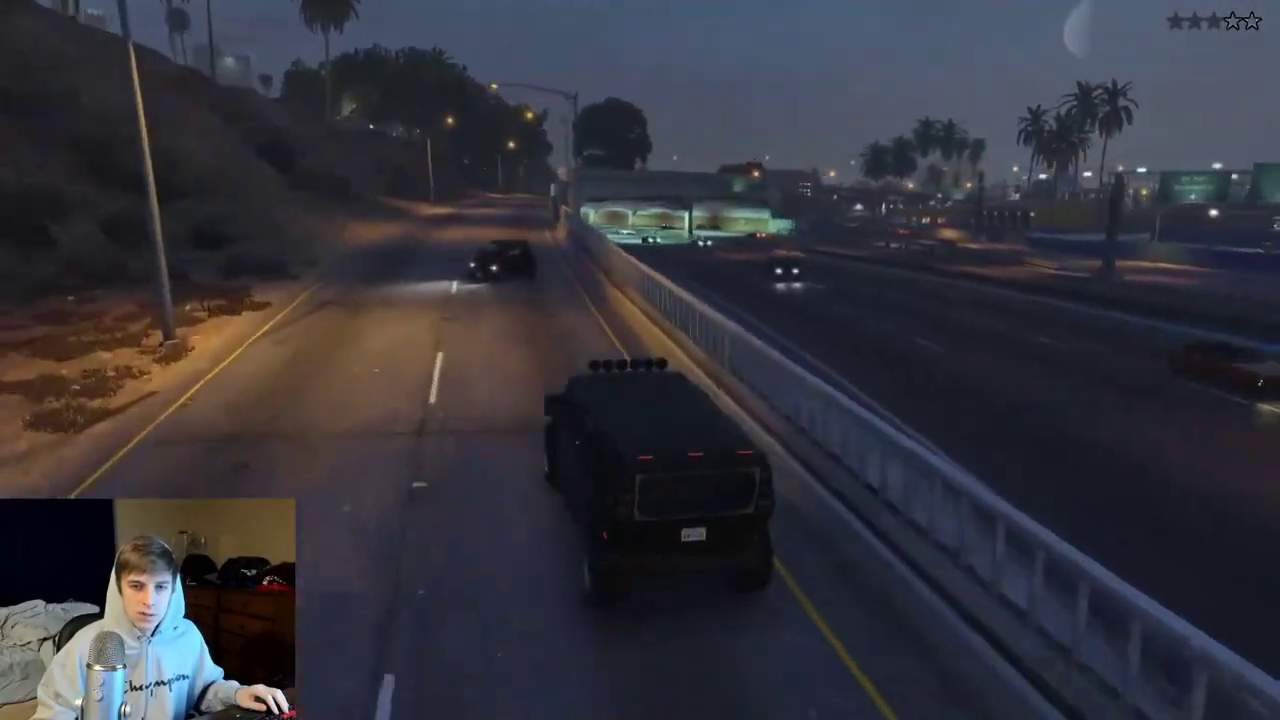
{"action": "key", "text": "w"}
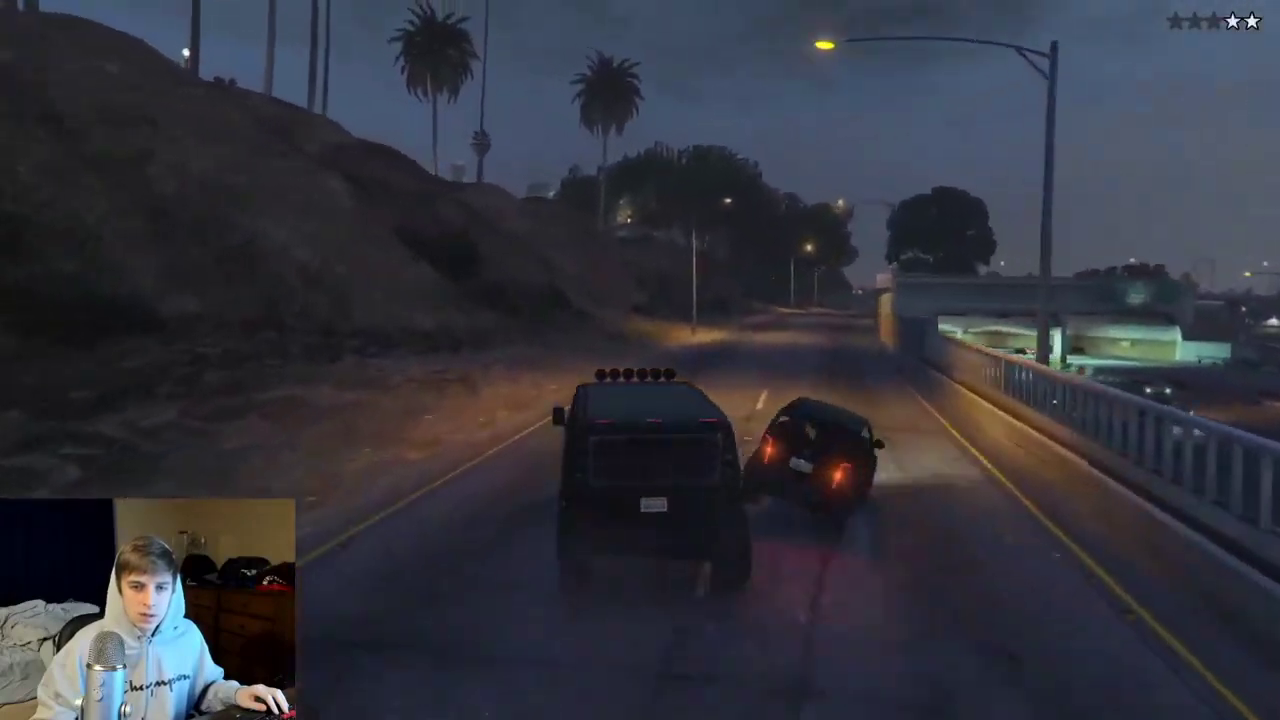
{"action": "key", "text": "w"}
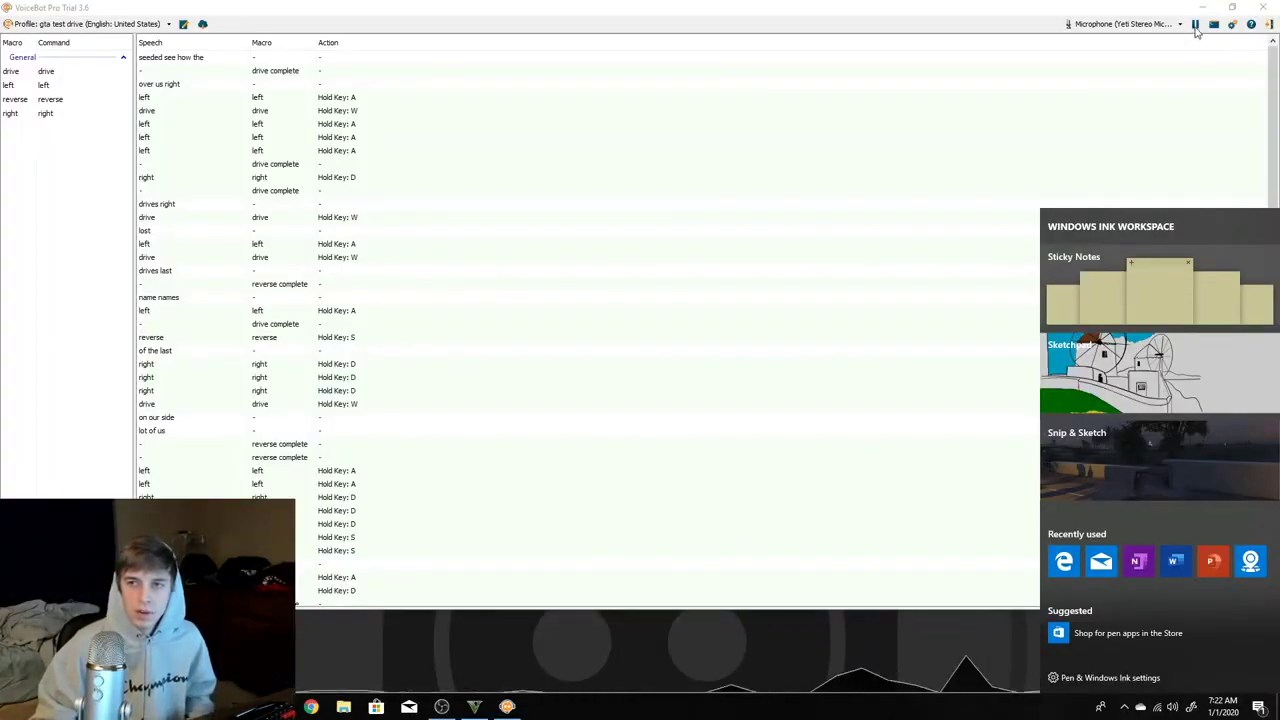
- Switch to VoiceBot and pause its listening for voice commands
{"action": "left_click", "coordinate": [1196, 30]}
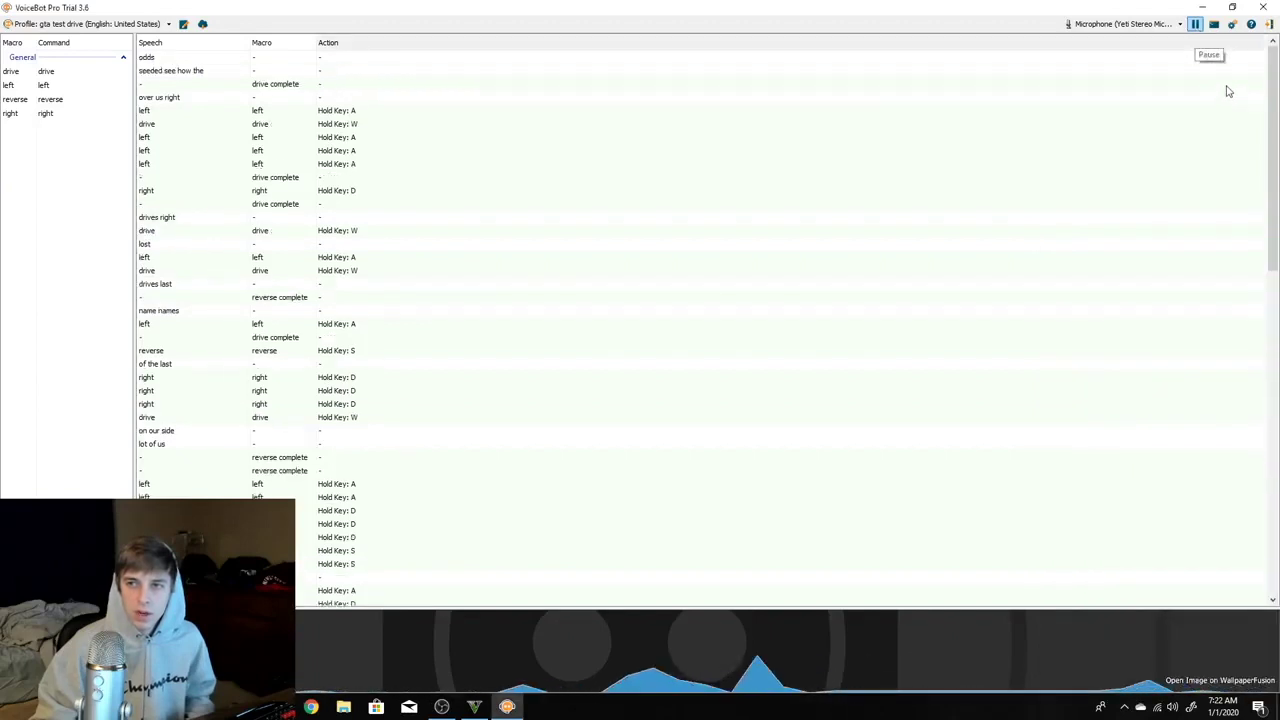
{"action": "left_click", "coordinate": [1195, 24]}
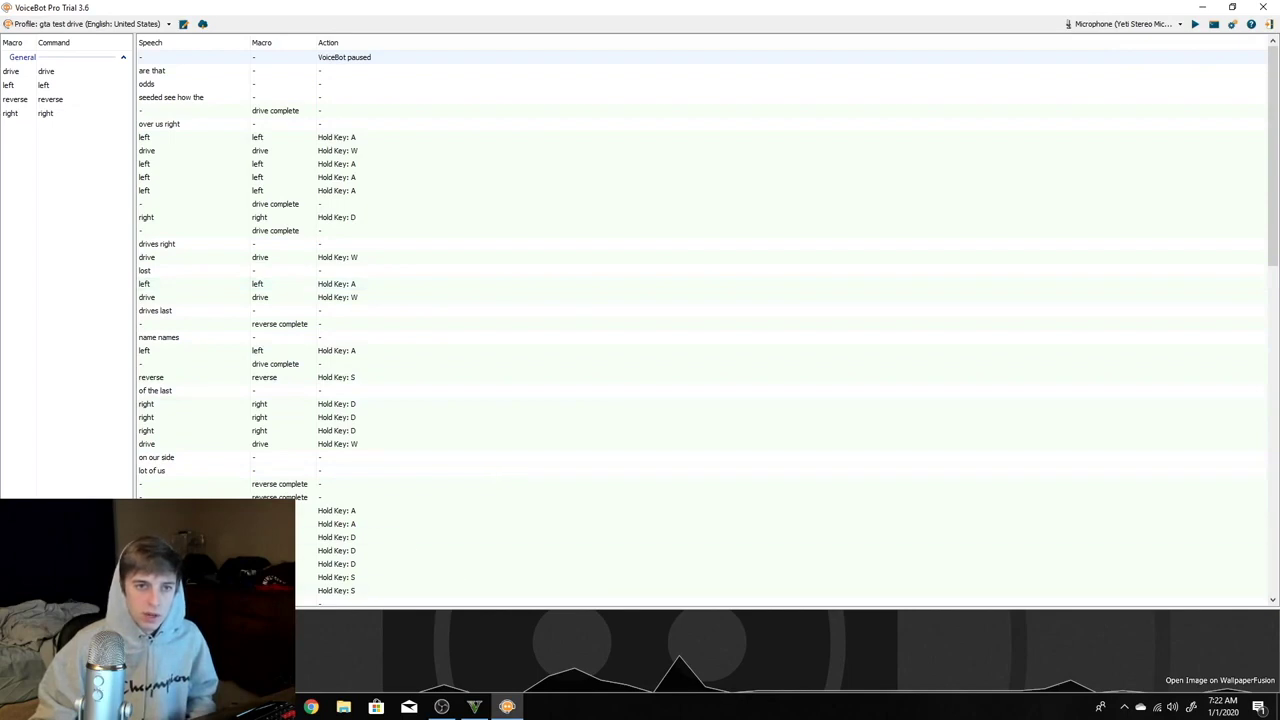
{"action": "left_click", "coordinate": [1201, 9]}
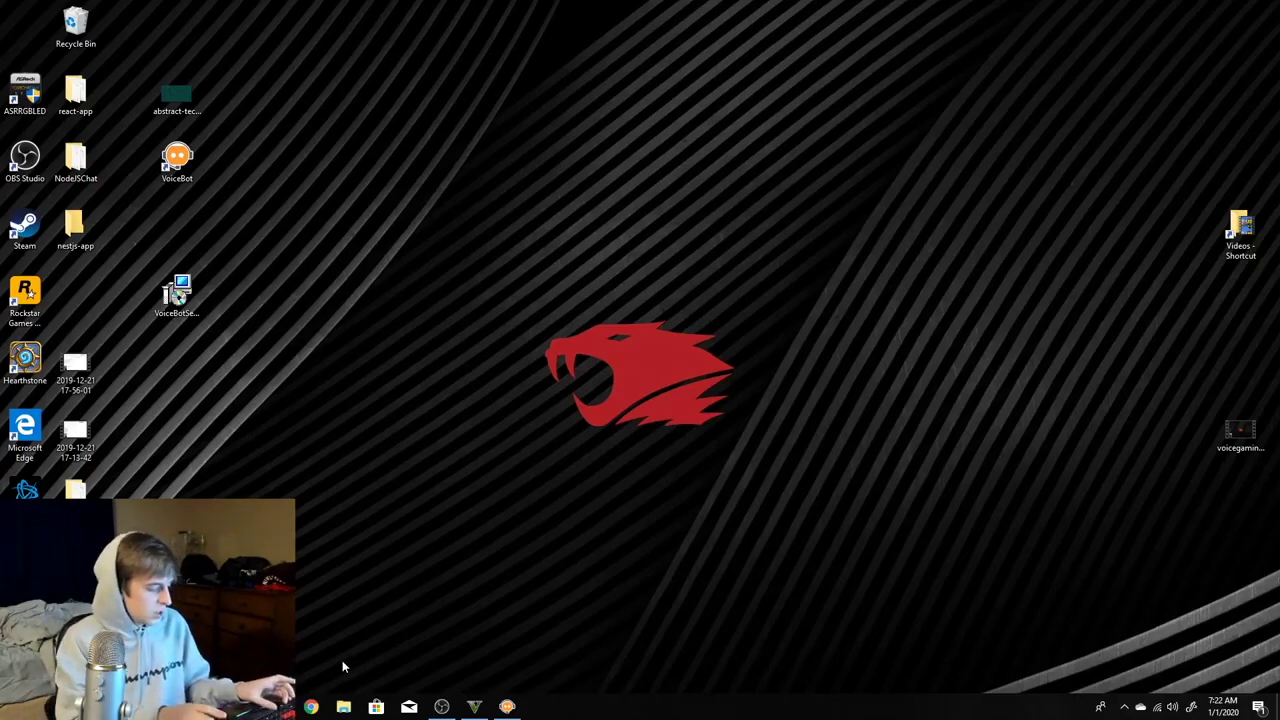
{"action": "key", "text": "alt+Tab"}
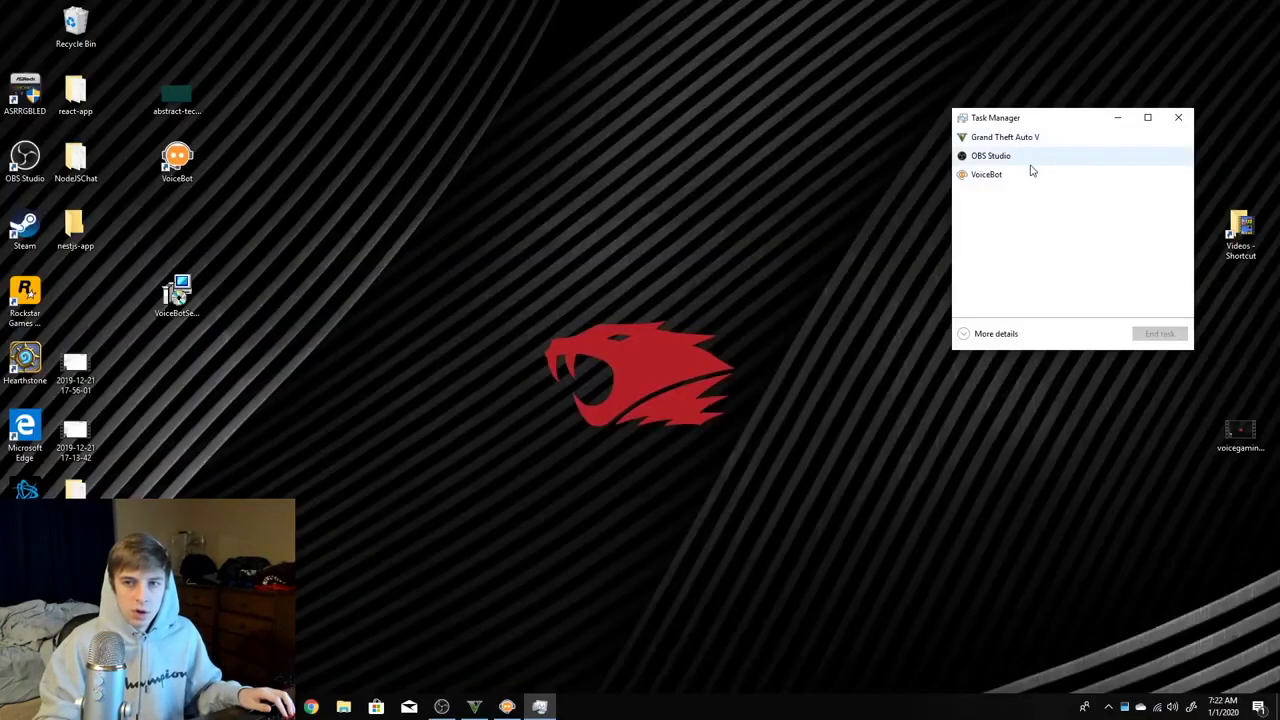
{"action": "left_click", "coordinate": [1029, 160]}
{"action": "left_click", "coordinate": [1024, 177]}
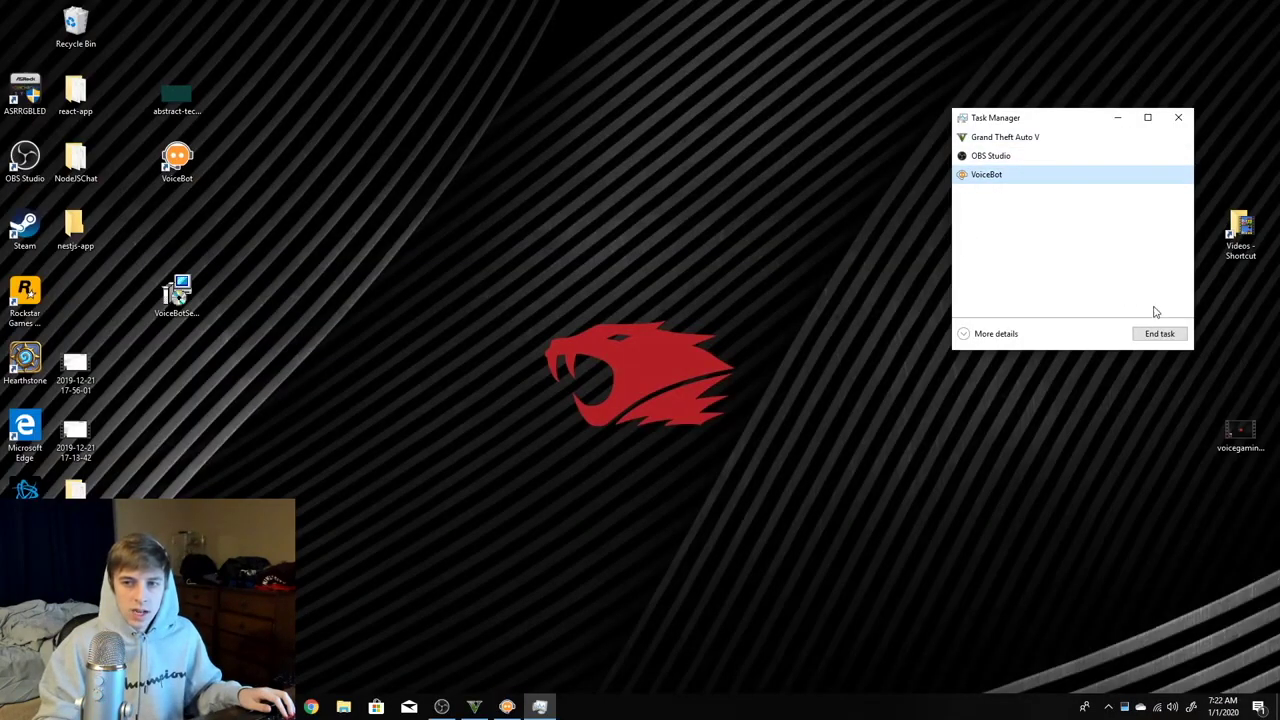
{"action": "left_click", "coordinate": [1178, 117]}
{"action": "left_click", "coordinate": [507, 706]}
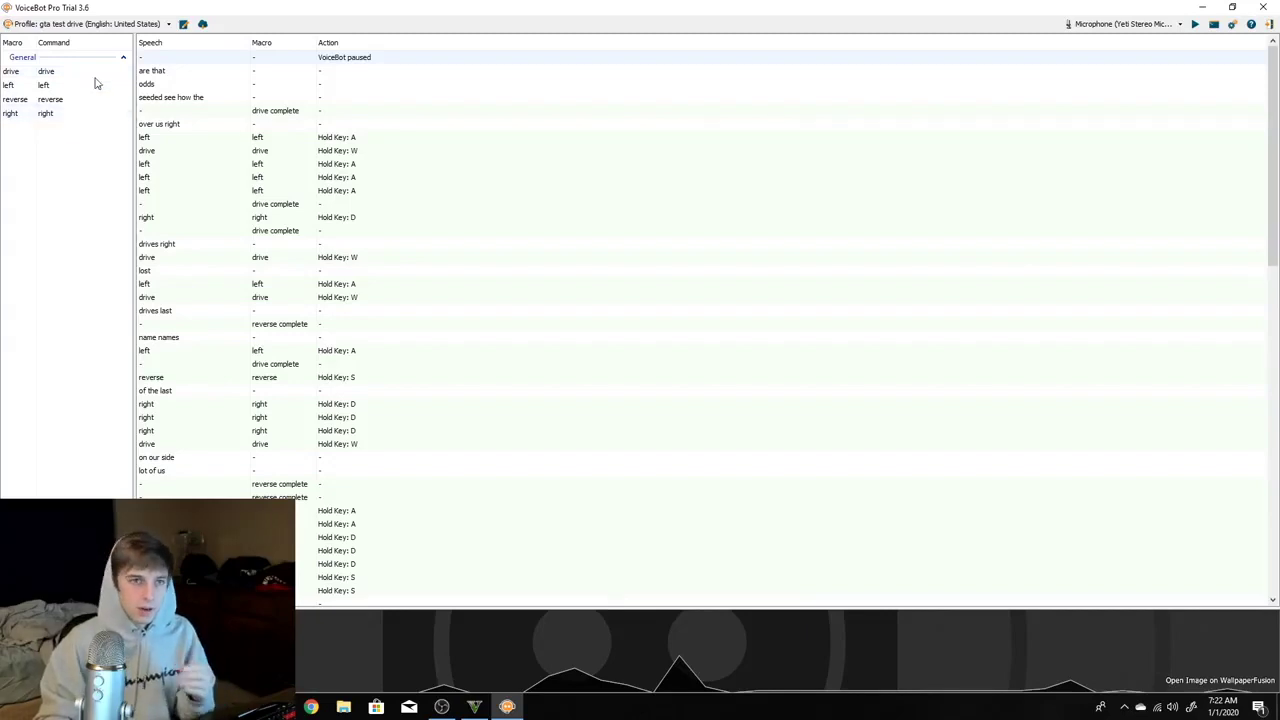
- Download the premade profile "Grand Theft Auto V (English: United States)" from the online profile library and load it
{"action": "left_click", "coordinate": [95, 24]}
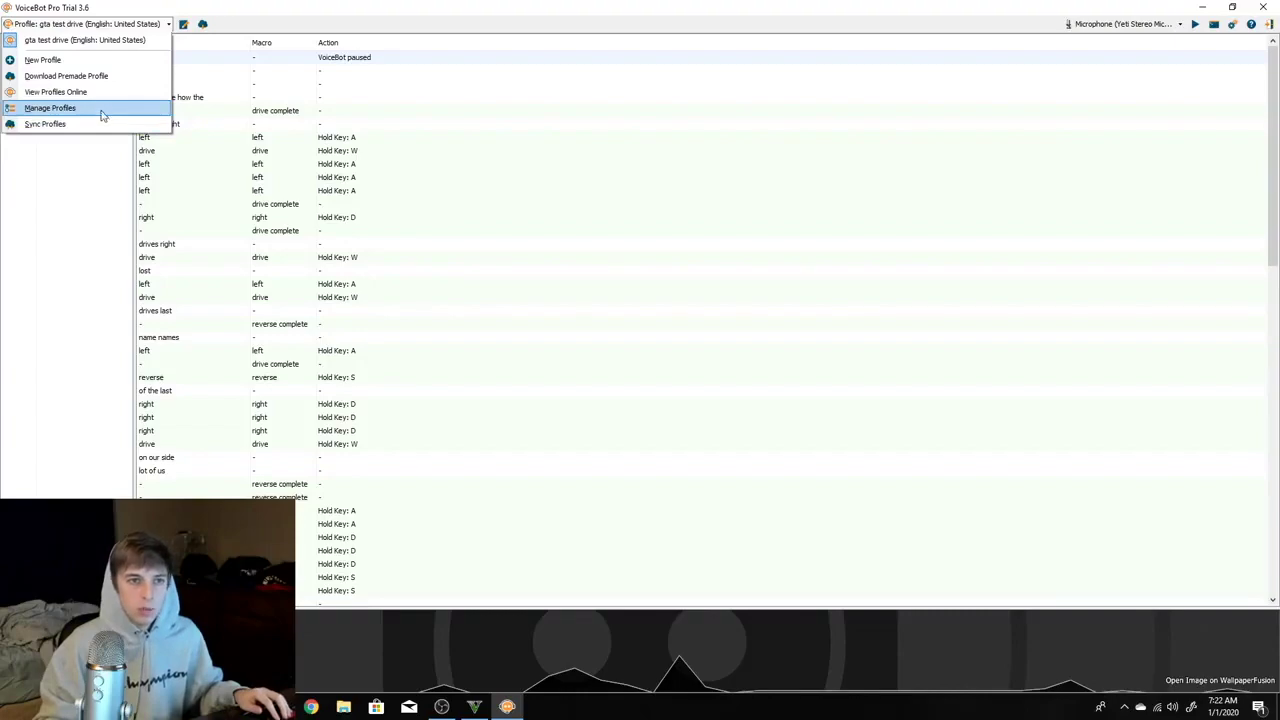
{"action": "left_click", "coordinate": [105, 76]}
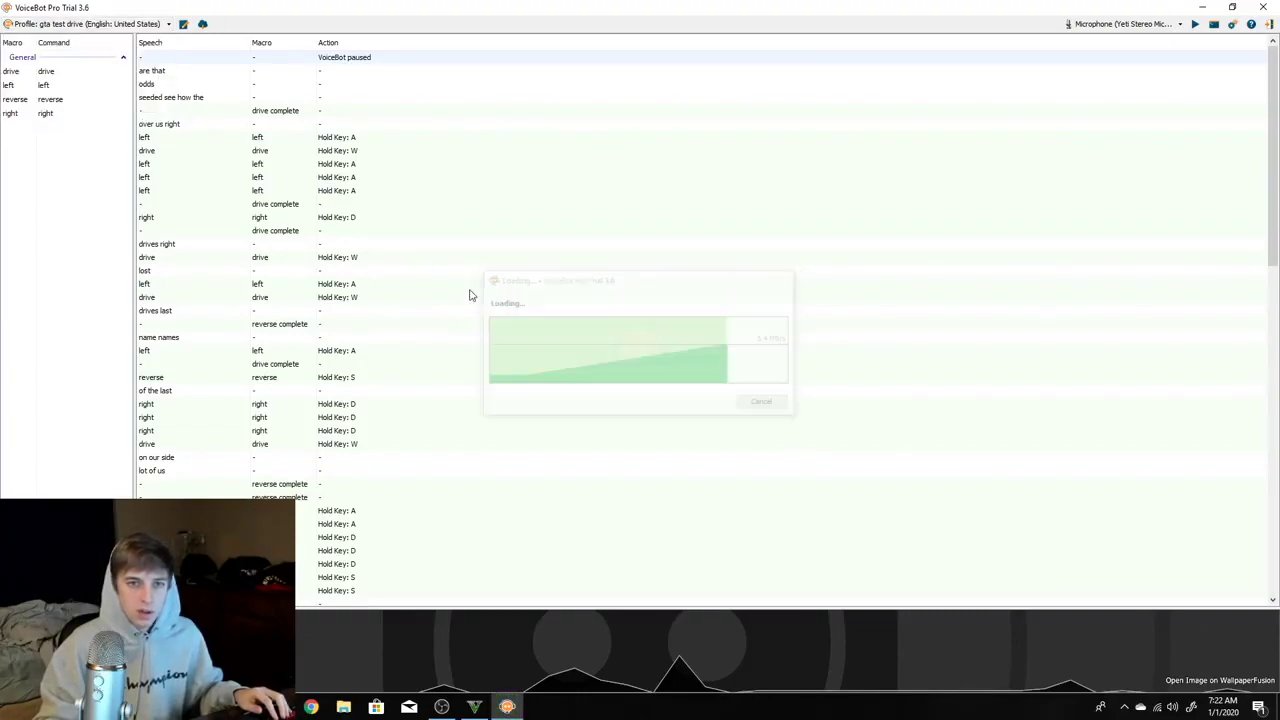
{"action": "scroll", "coordinate": [440, 325], "scroll_direction": "down", "scroll_amount": 20}
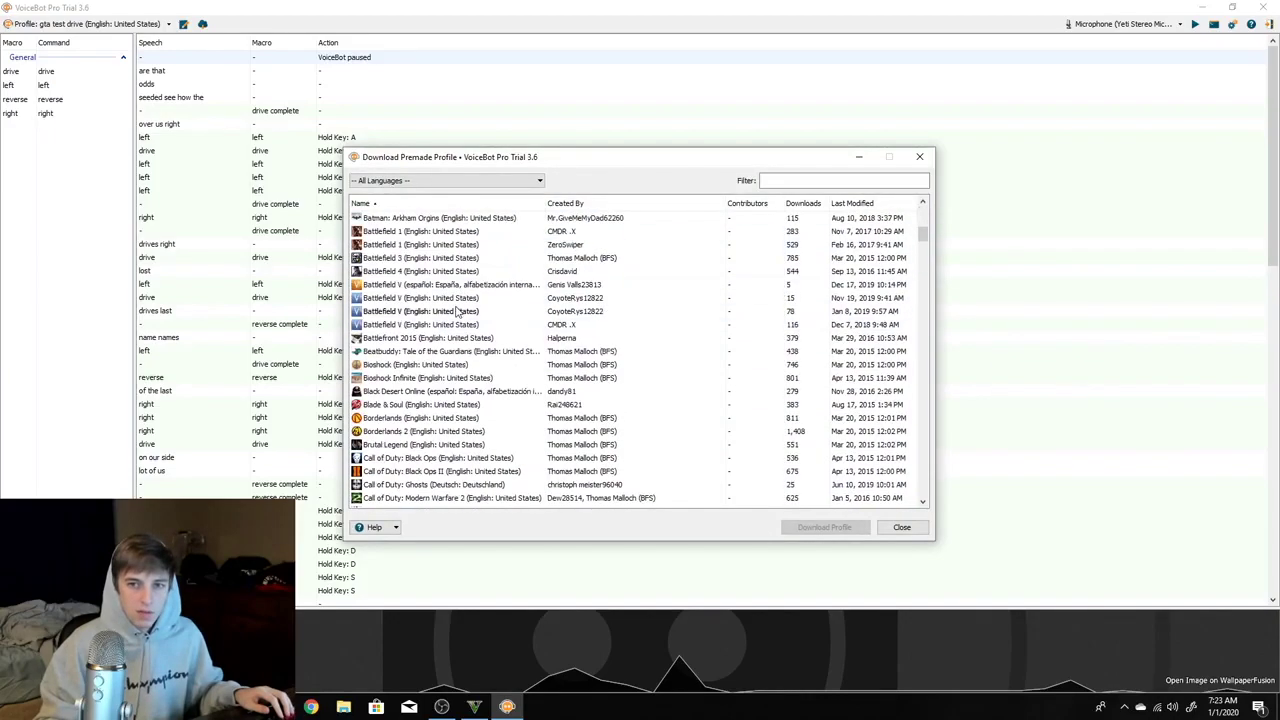
{"action": "scroll", "coordinate": [420, 316], "scroll_direction": "down", "scroll_amount": 20}
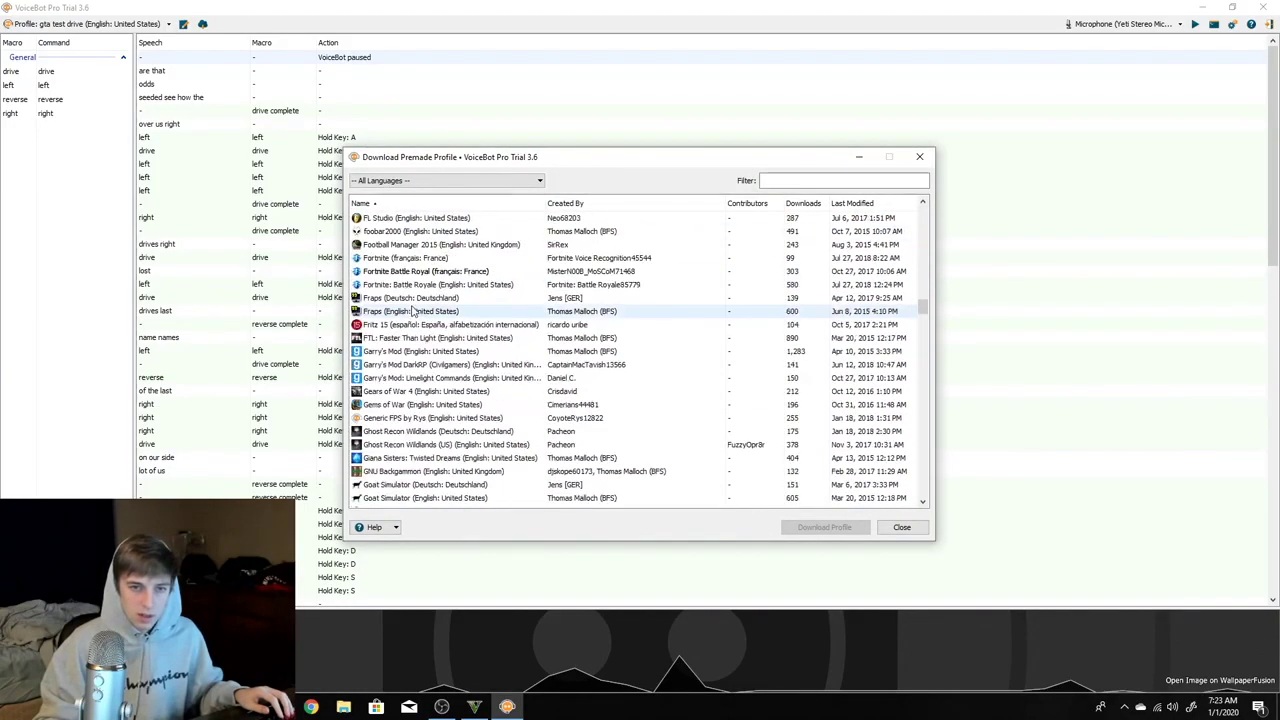
{"action": "scroll", "coordinate": [413, 312], "scroll_direction": "up", "scroll_amount": 15}
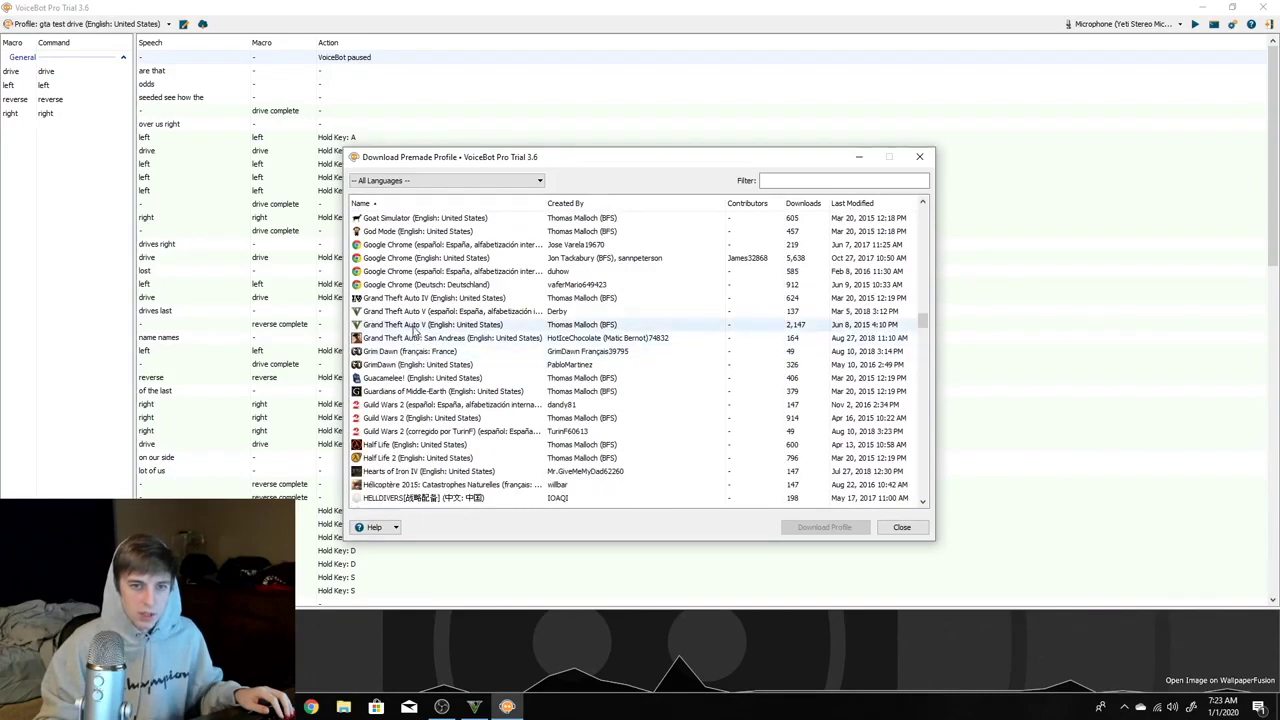
{"action": "left_click", "coordinate": [416, 326]}
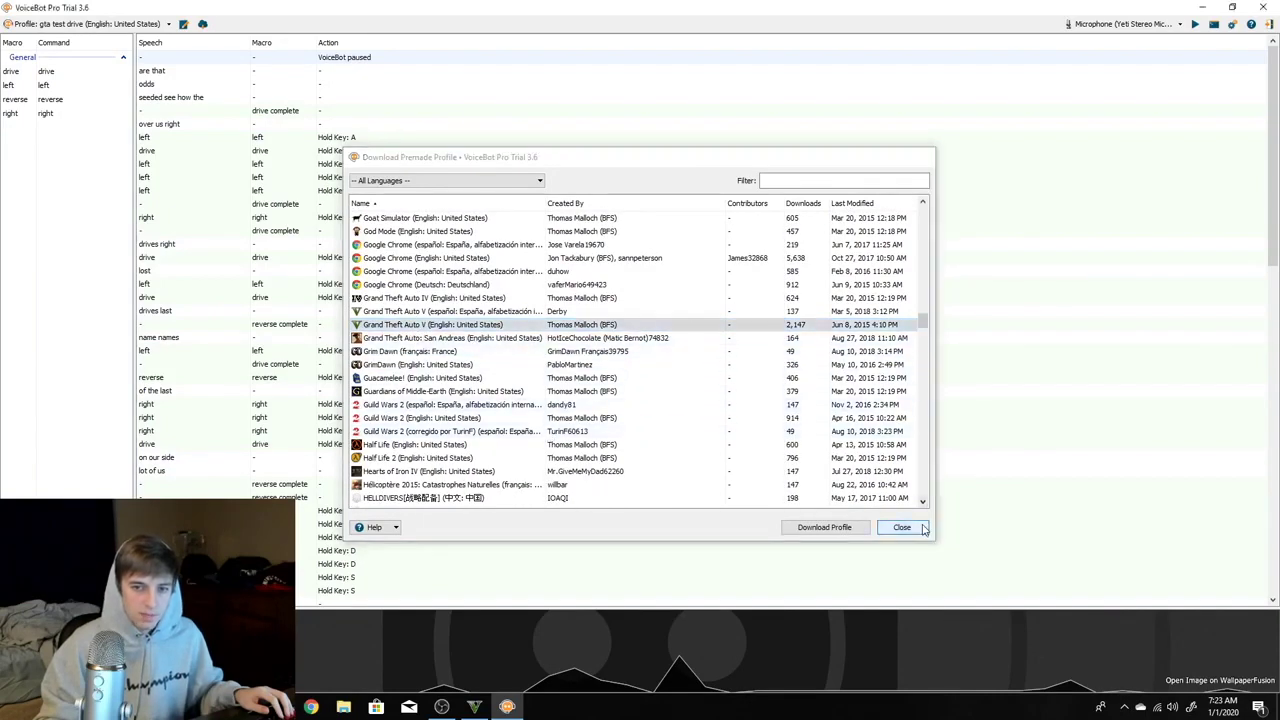
{"action": "left_click", "coordinate": [815, 533]}
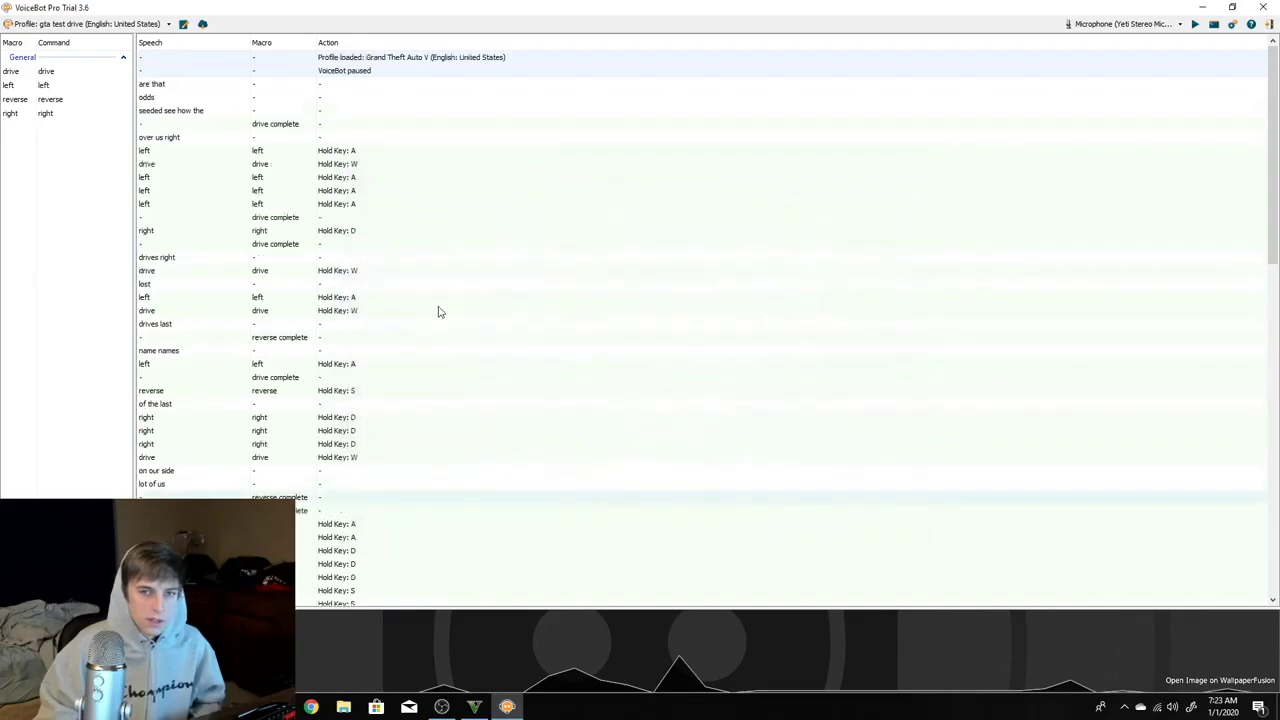
- Examine the macros and voice commands of the Grand Theft Auto V profile, from the Aircraft category to Vehicle and Weapons
{"action": "scroll", "coordinate": [87, 205], "scroll_direction": "down", "scroll_amount": 15}
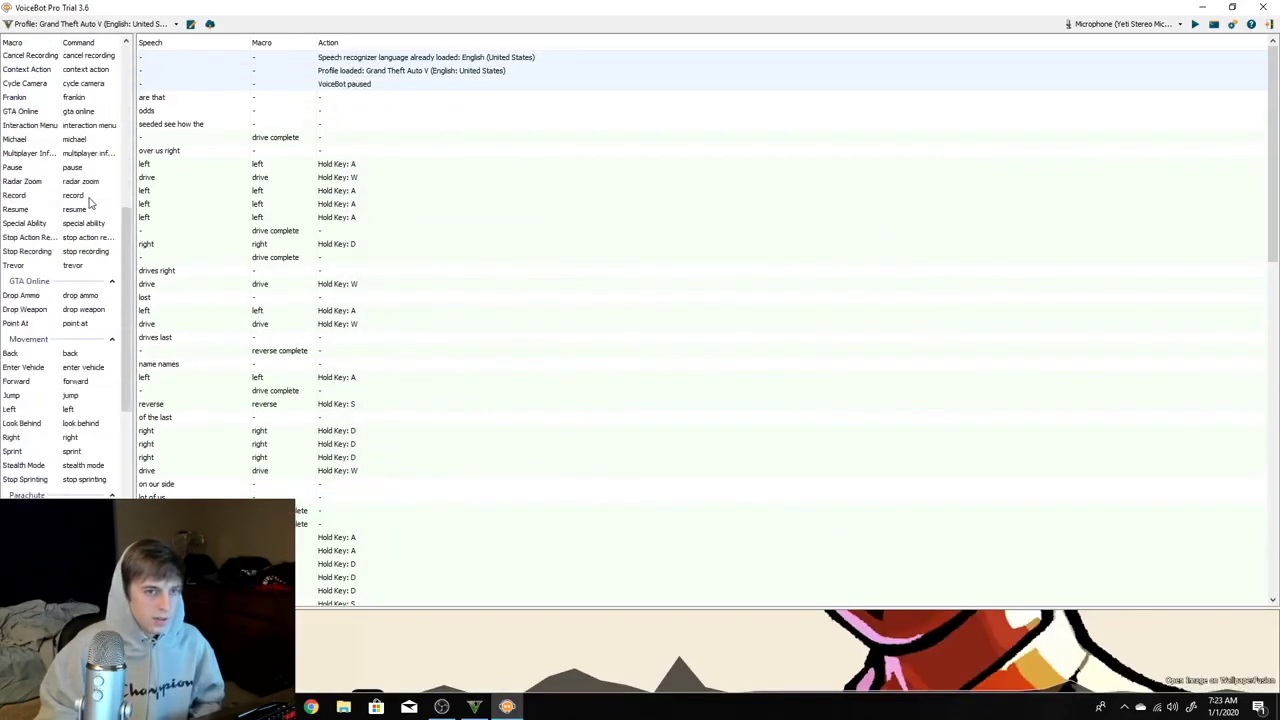
{"action": "left_click_drag", "start_coordinate": [128, 453], "coordinate": [128, 91]}
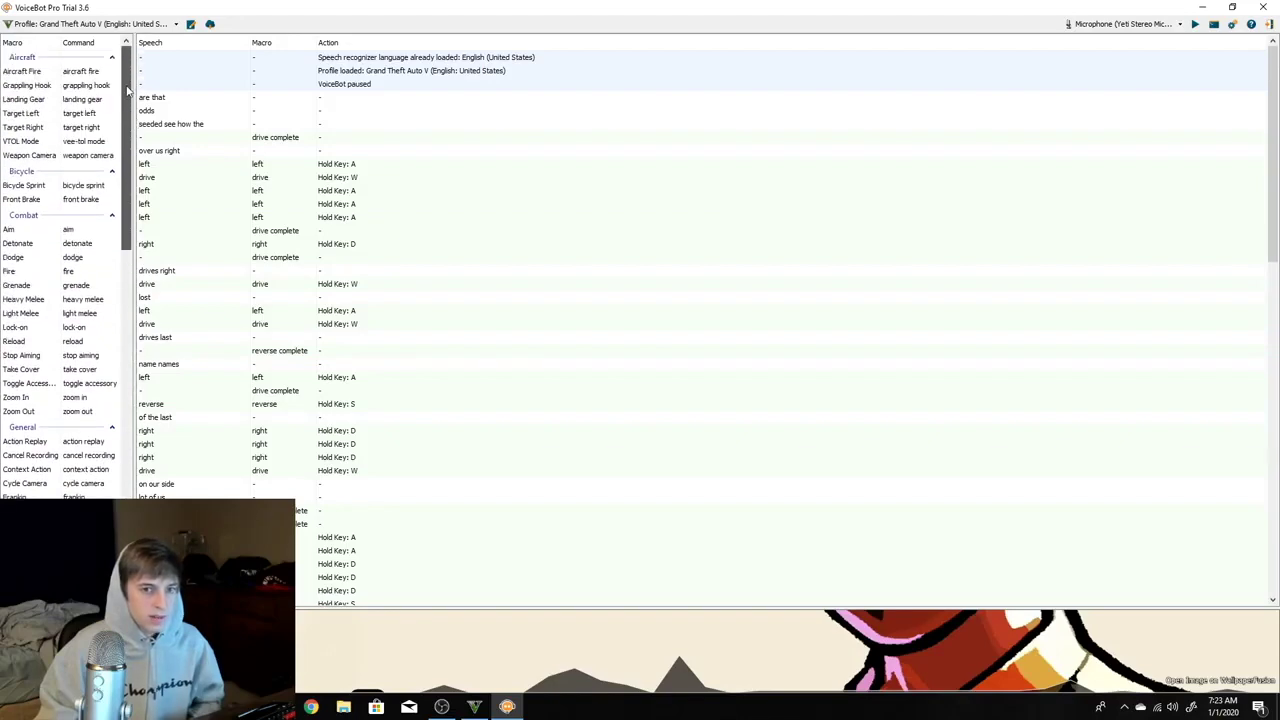
{"action": "mouse_move", "coordinate": [127, 149]}
{"action": "left_mouse_down"}
{"action": "mouse_move", "coordinate": [127, 495]}
{"action": "mouse_move", "coordinate": [126, 131]}
{"action": "left_mouse_up"}
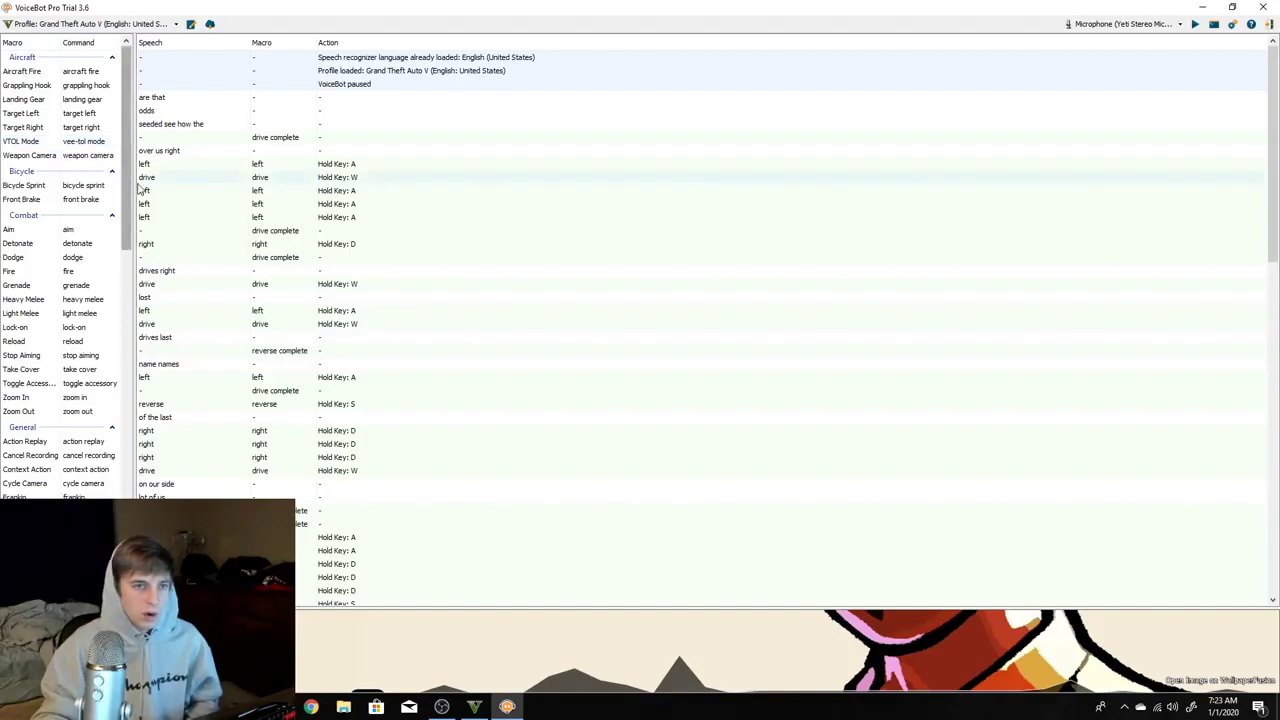
{"action": "left_click_drag", "start_coordinate": [128, 190], "coordinate": [167, 545]}
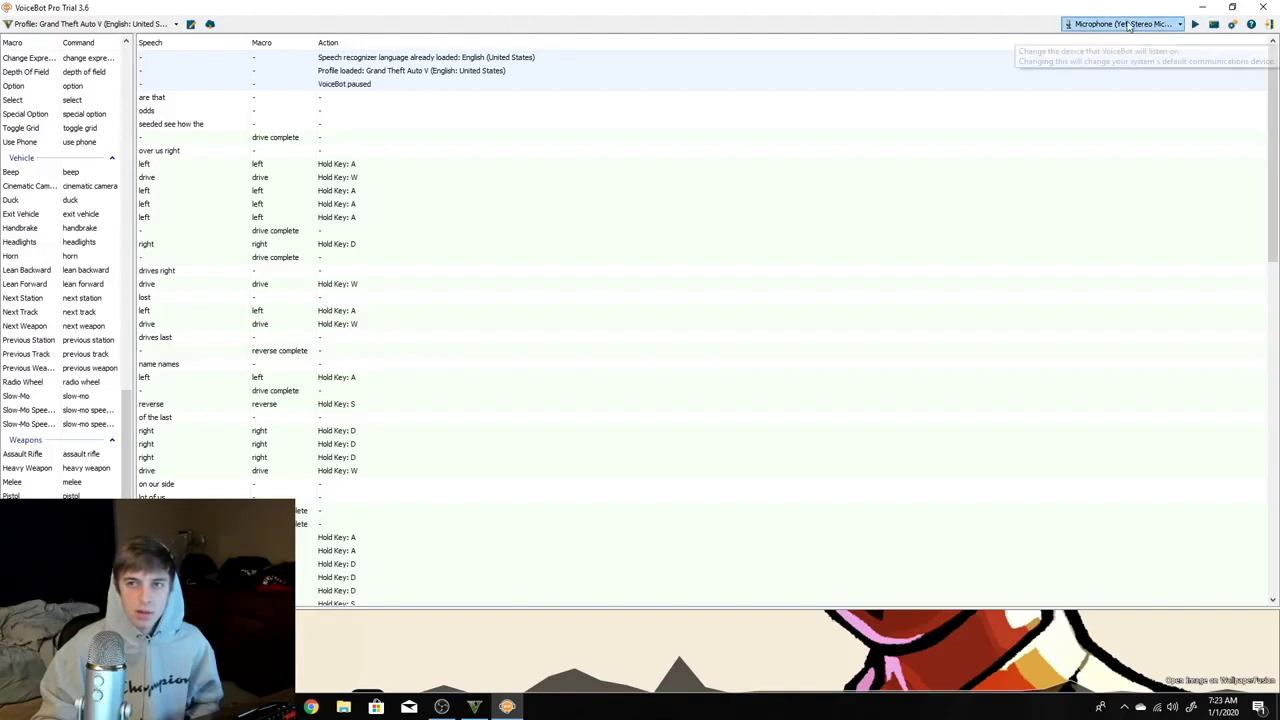
- Show the list of available profiles and close the VoiceBot window
{"action": "left_click", "coordinate": [100, 24]}
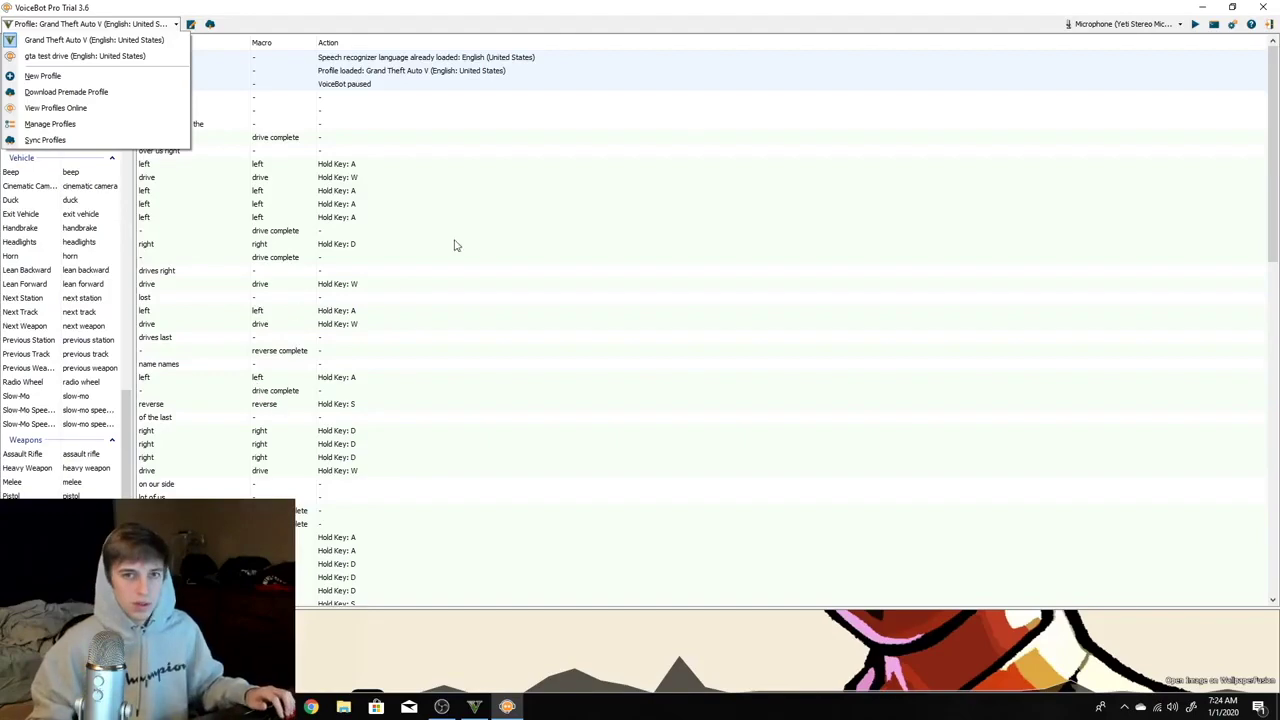
{"action": "left_click", "coordinate": [1266, 8]}
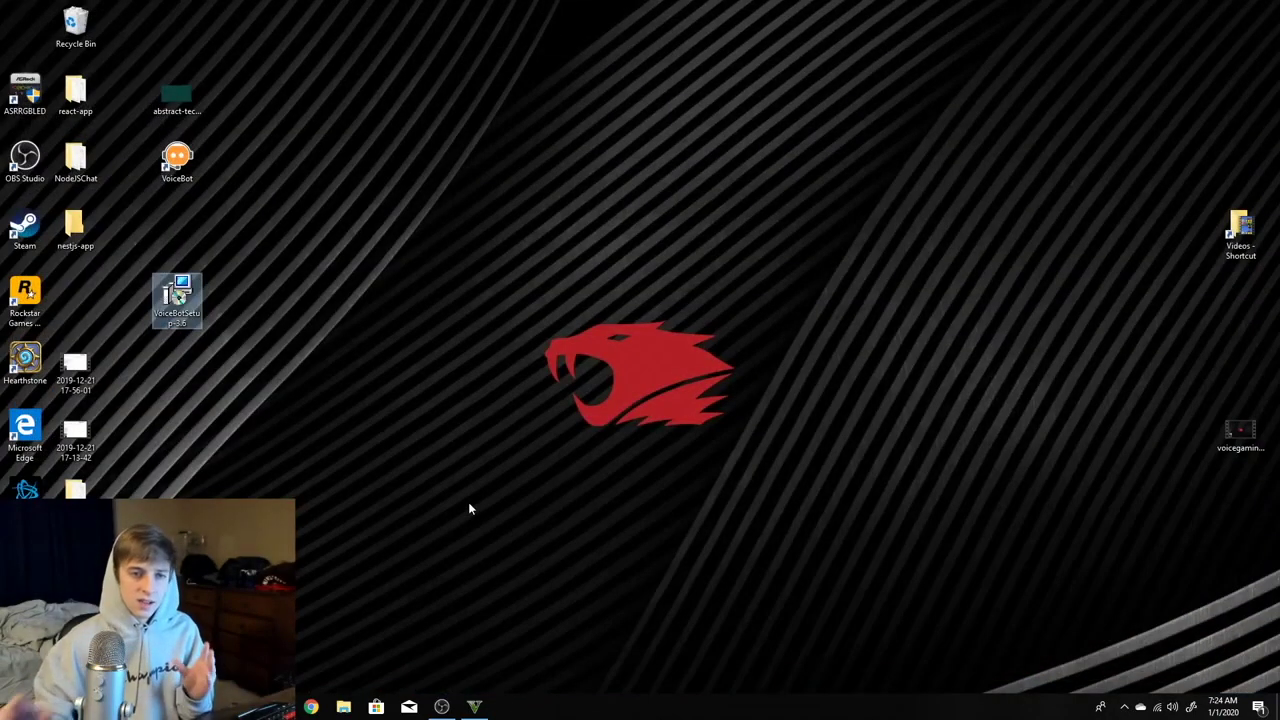